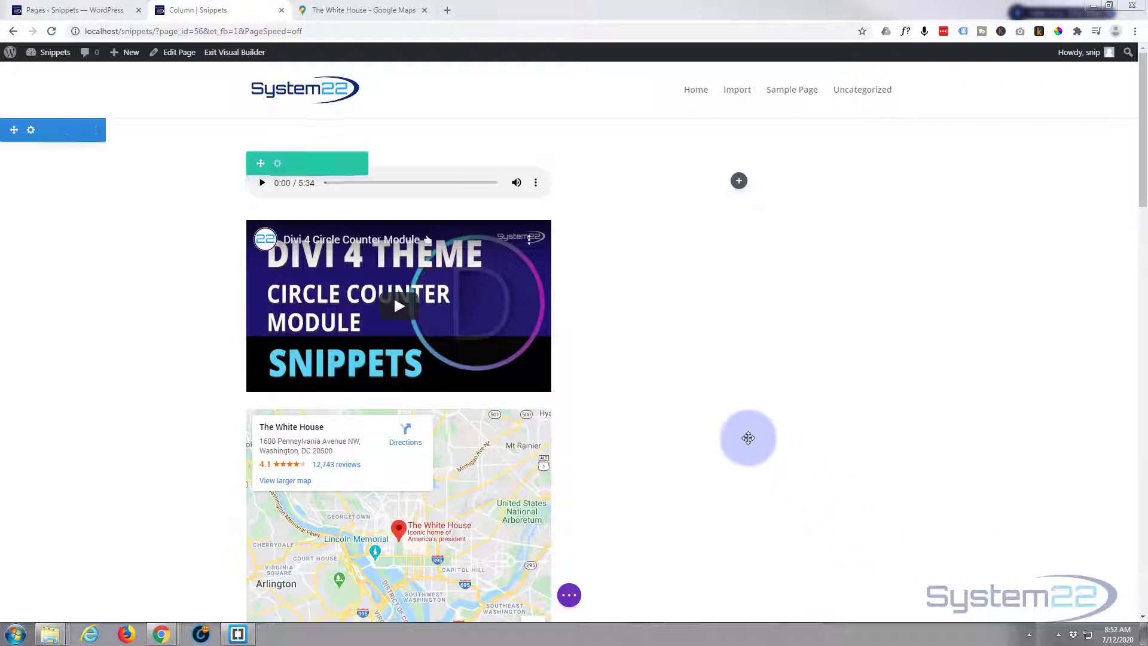
# - Insert a Code module into the empty right column and start typing <h1 in its code box
pyautogui.click(675, 332)
pyautogui.scroll(-1, 676, 327)
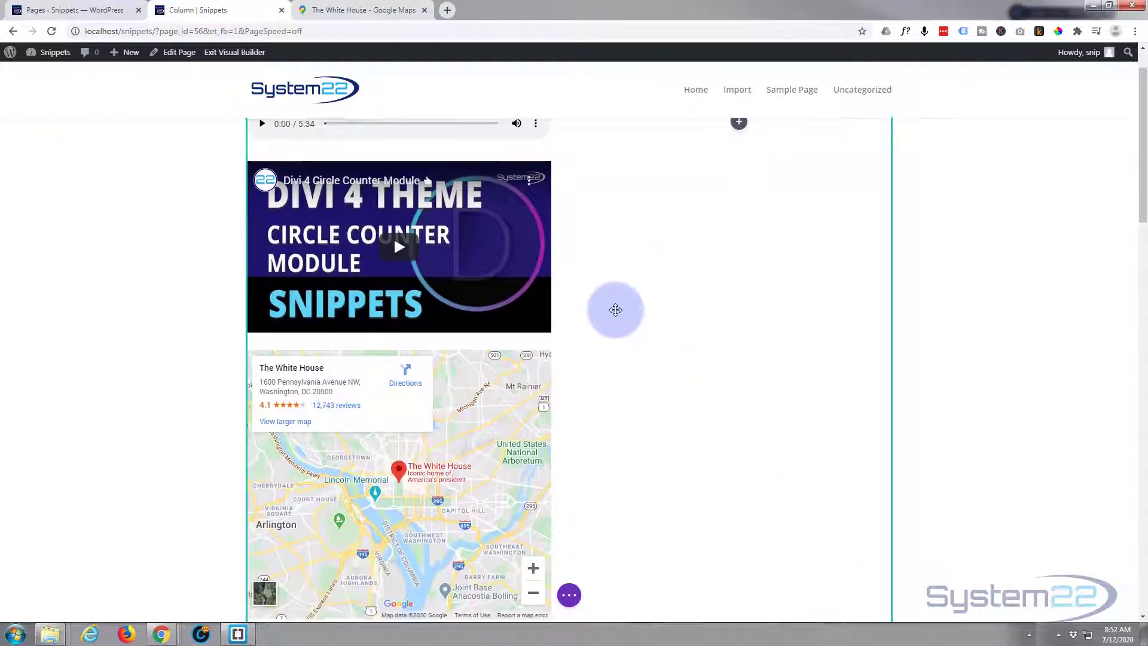
pyautogui.scroll(1, 614, 310)
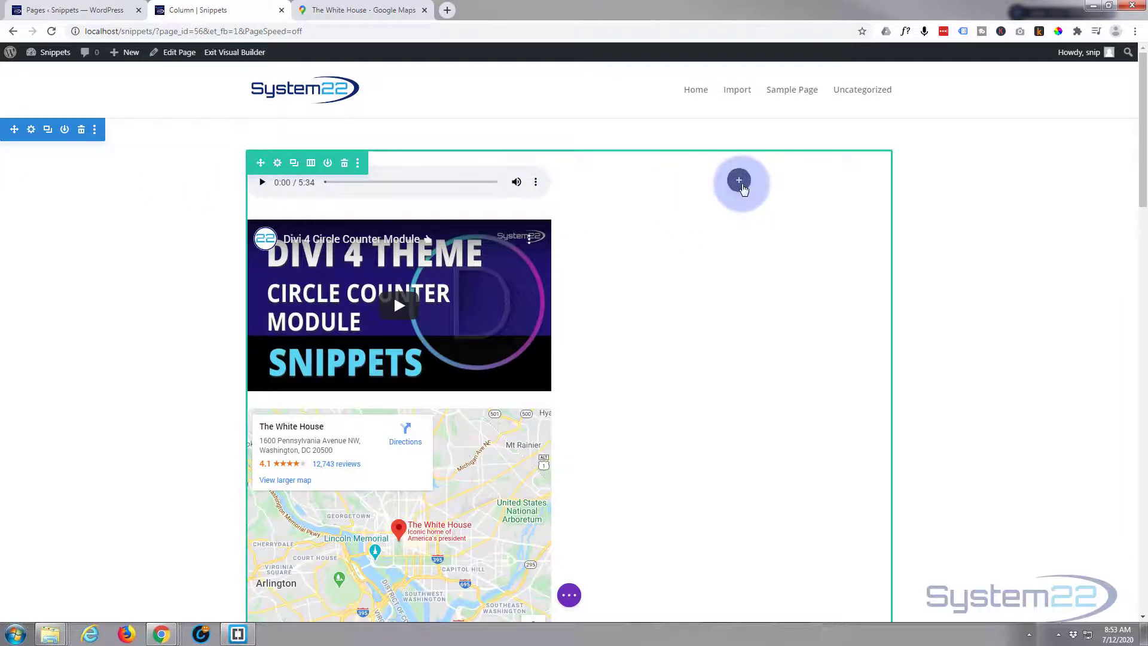
pyautogui.click(740, 183)
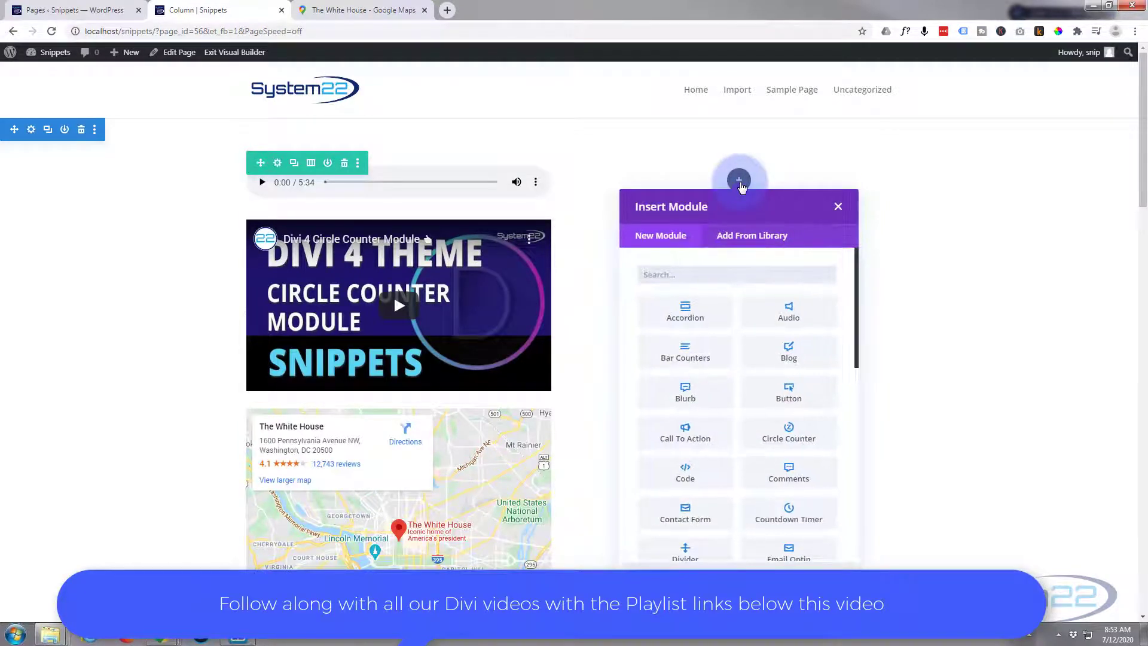
pyautogui.click(689, 475)
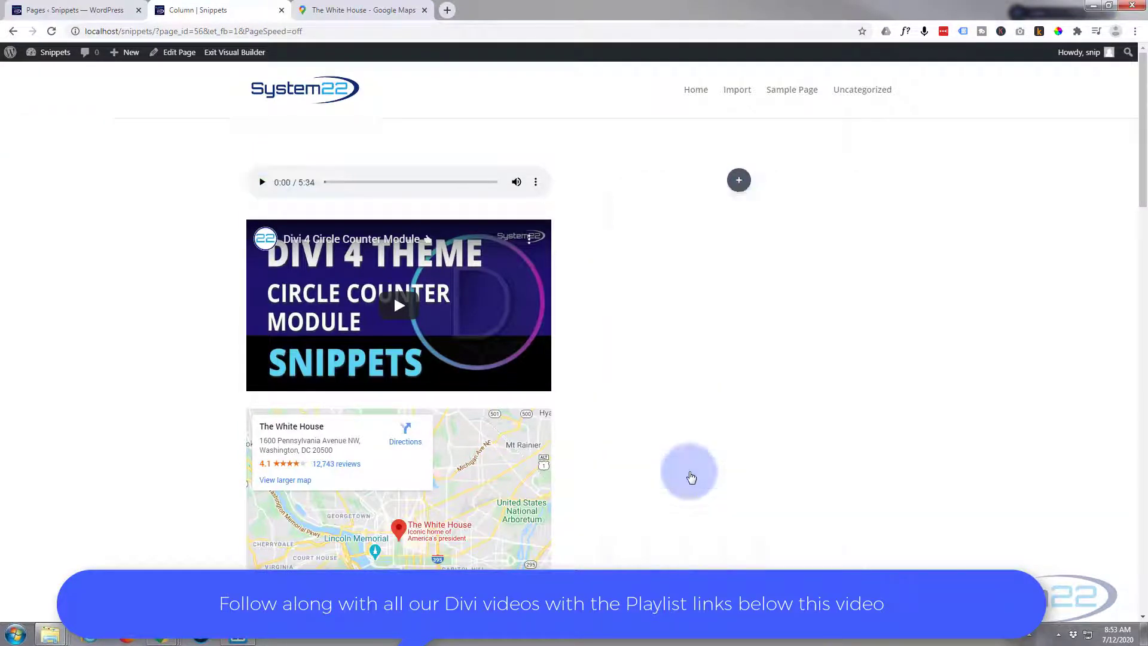
pyautogui.moveTo(658, 153); pyautogui.dragTo(364, 126)
pyautogui.click(330, 277)
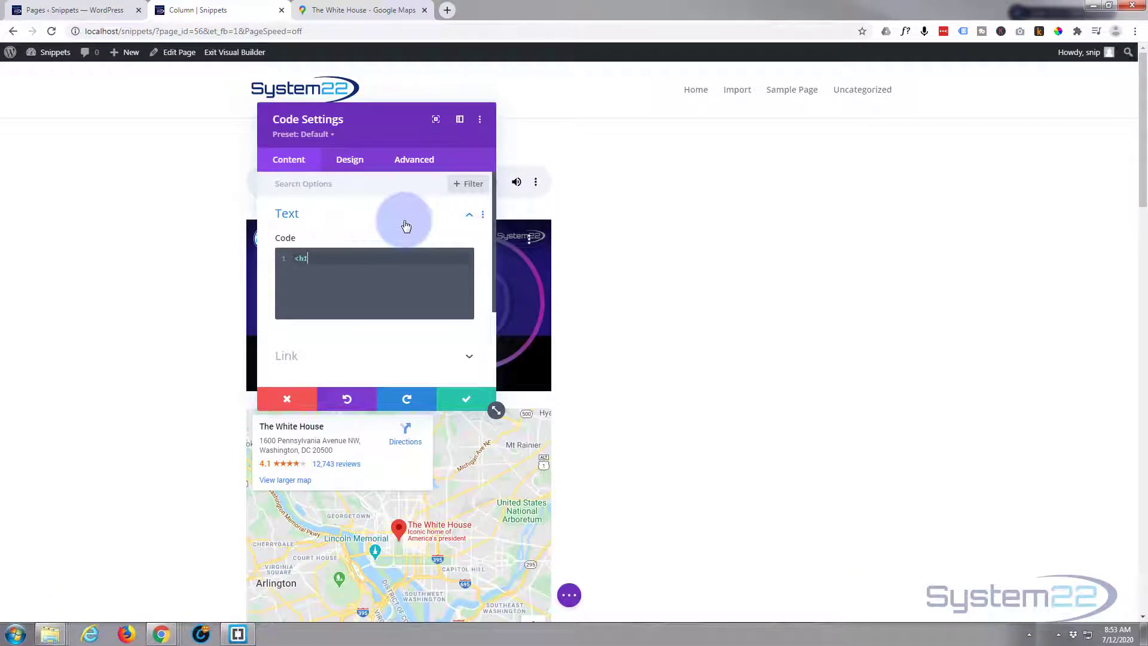
# - Write <h1 style="color:red;">Hello World</h1> and <p>bla bla bal</p>, then select all the code
pyautogui.write('>')
pyautogui.press('Return')
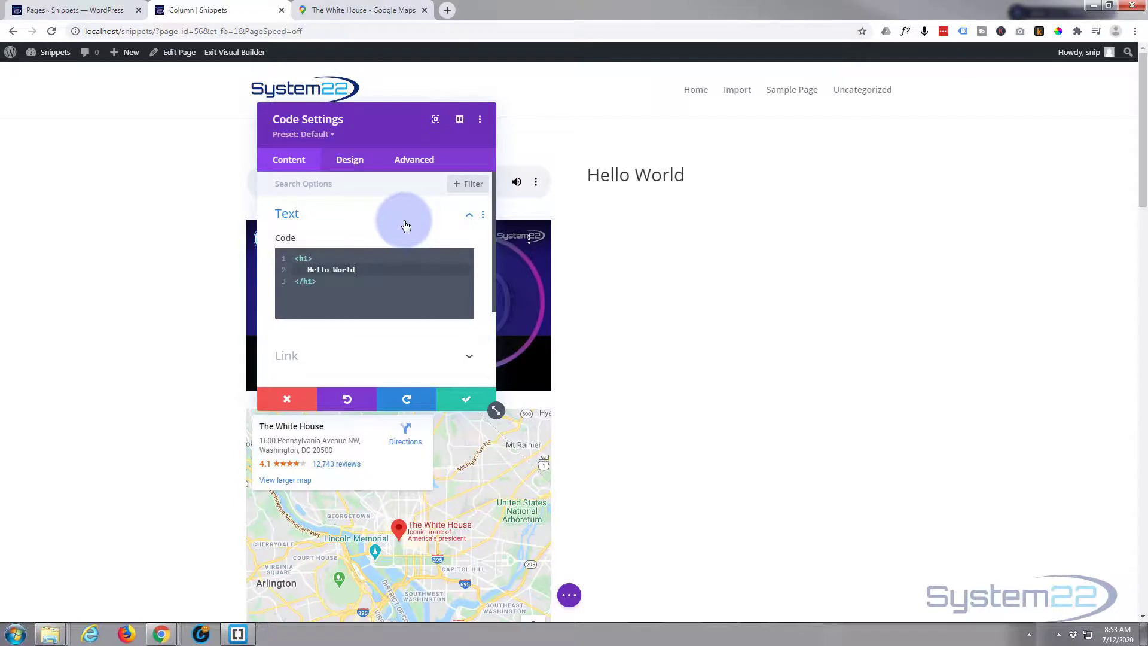
pyautogui.hotkey('shift', 'Tab')
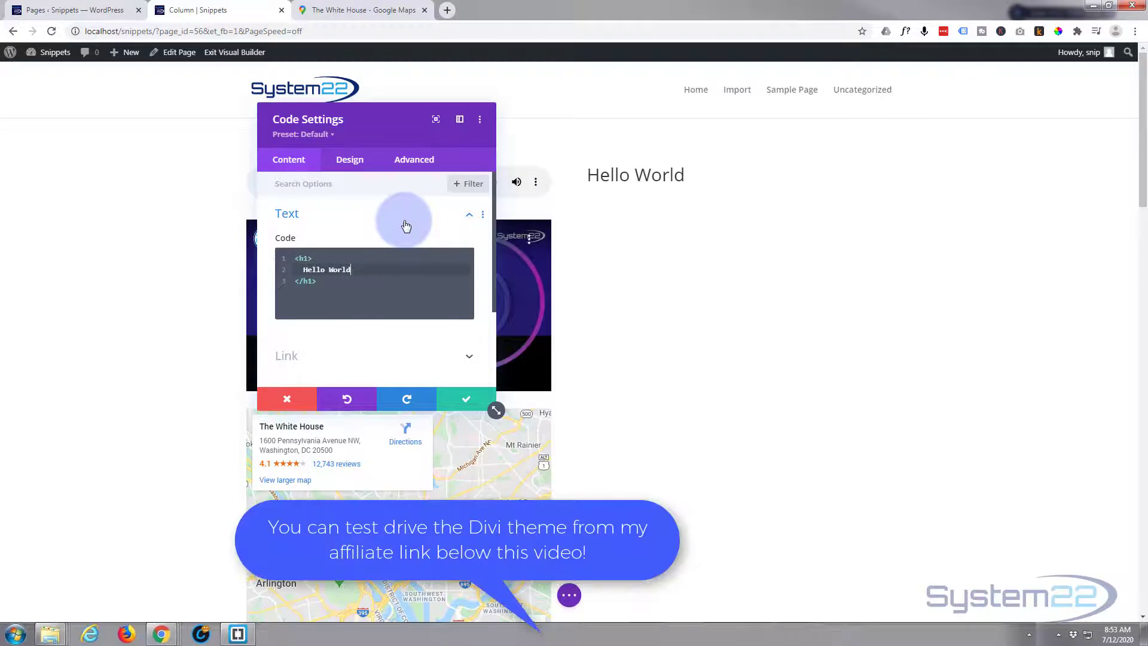
pyautogui.click(337, 285)
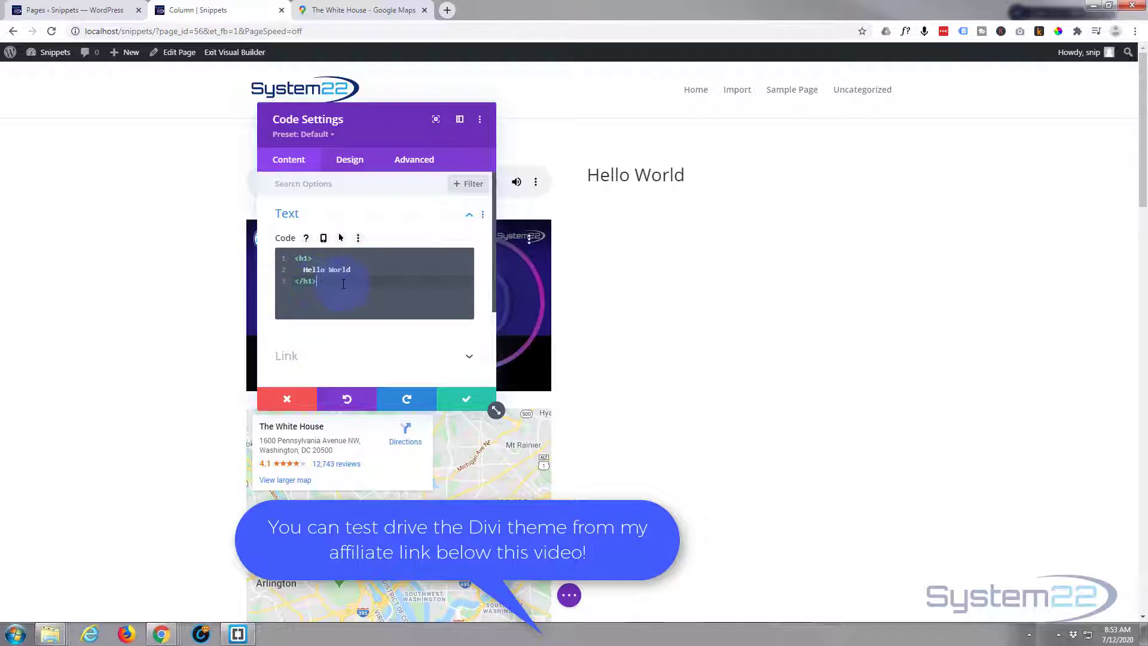
pyautogui.press('Return')
pyautogui.write('<p>')
pyautogui.press('Return')
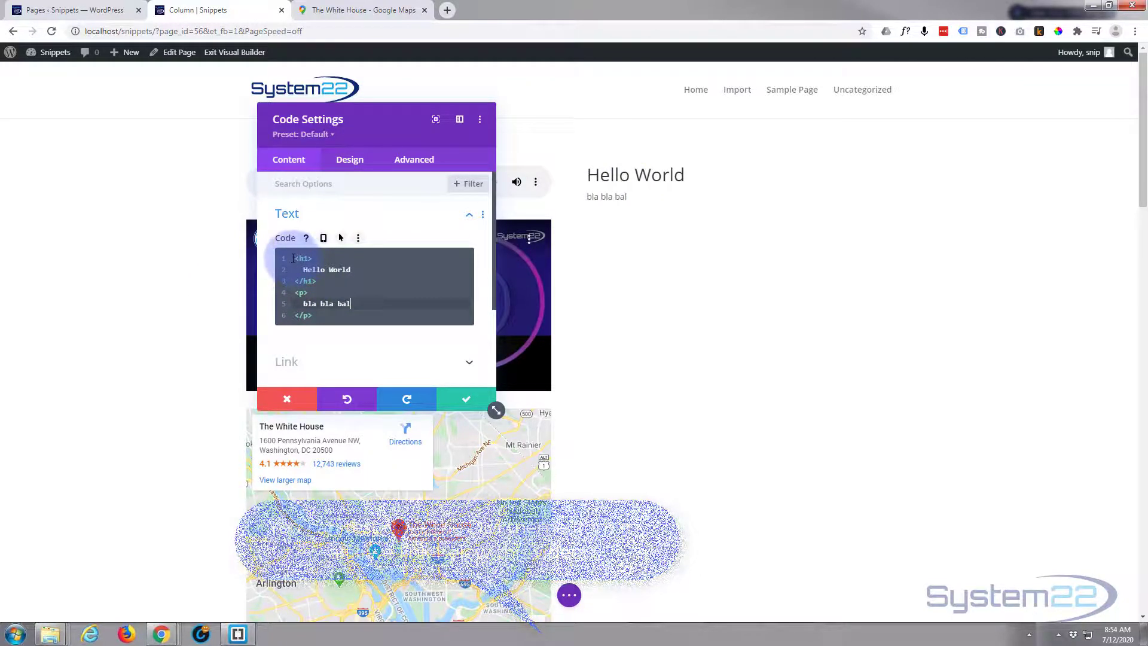
pyautogui.click(445, 259)
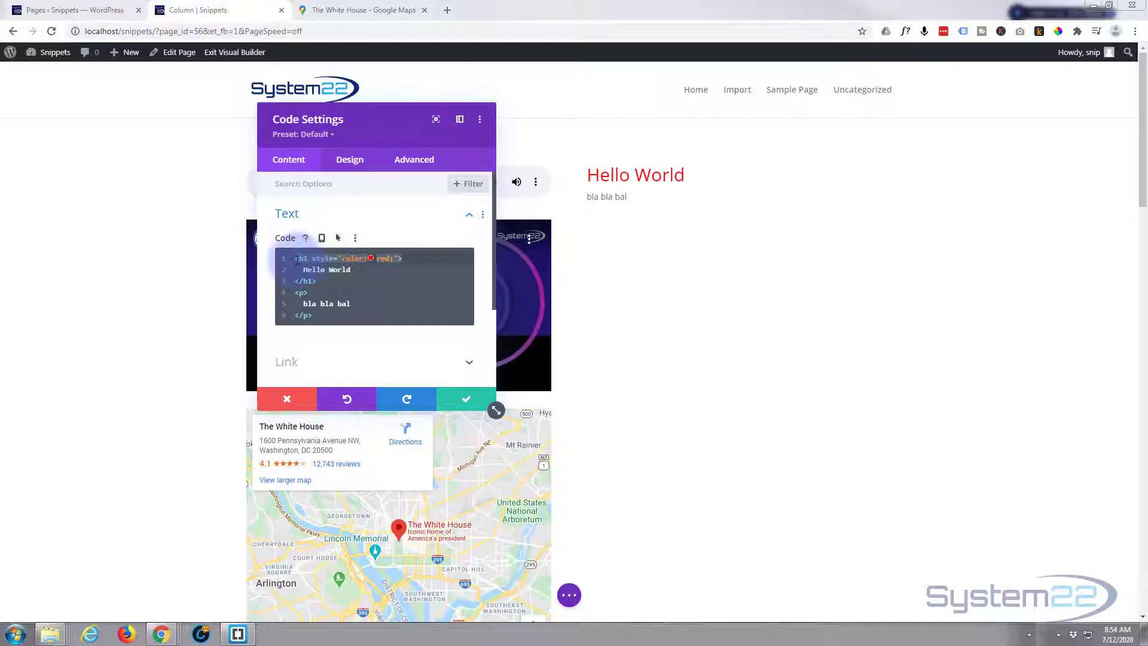
pyautogui.moveTo(294, 261); pyautogui.dragTo(368, 327)
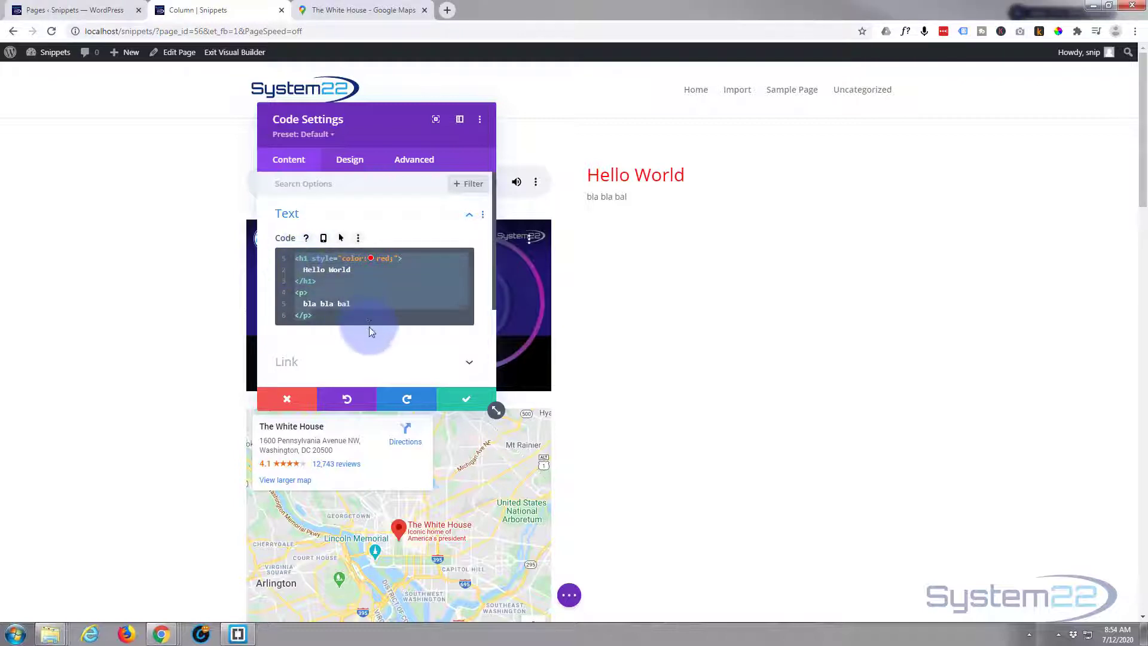
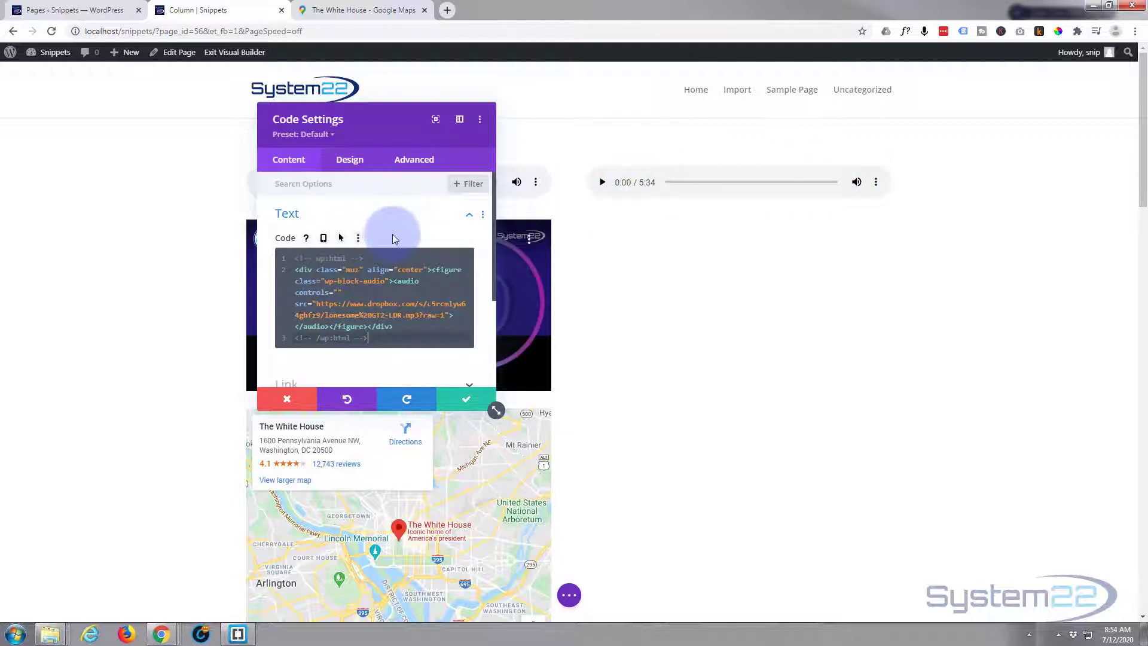
# - Paste the audio embed HTML over the selected code and bring the YouTube window onscreen
pyautogui.moveTo(380, 126); pyautogui.dragTo(227, 98)
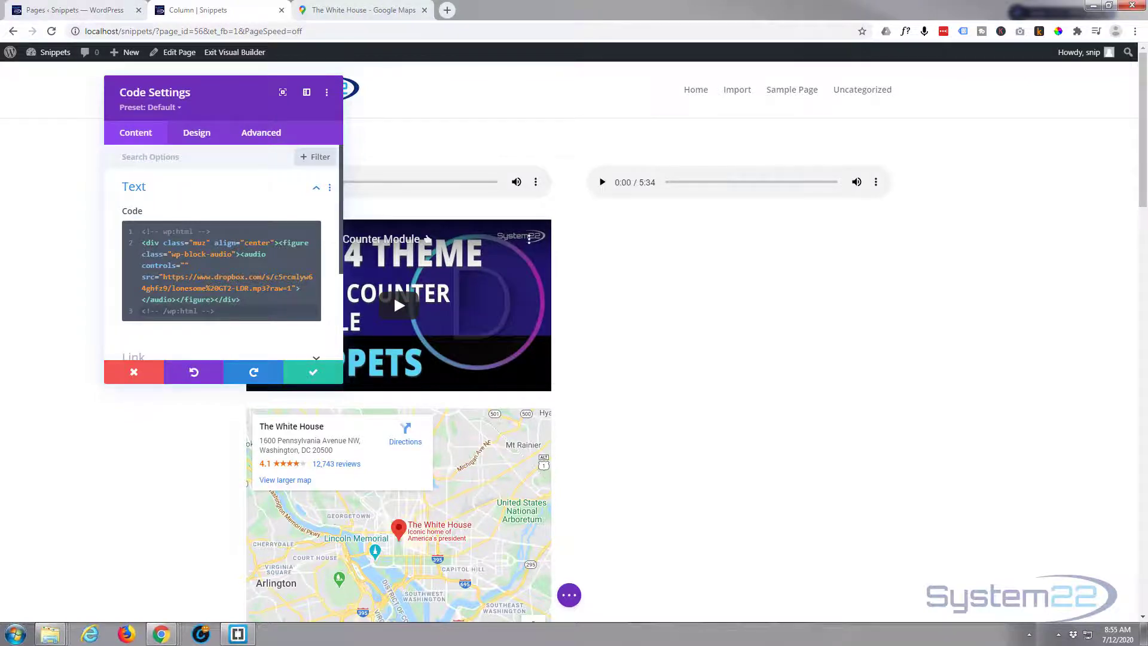
pyautogui.moveTo(0, 131); pyautogui.dragTo(750, 32)
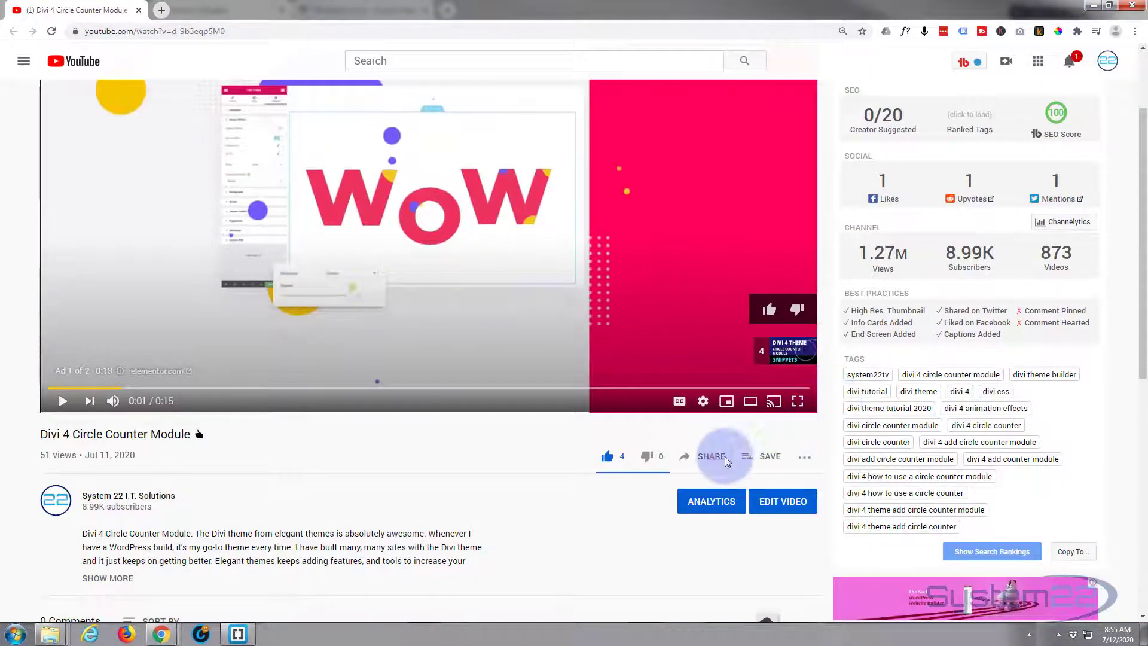
# - Copy the Divi 4 Circle Counter video's iframe code from YouTube's Share > Embed dialog
pyautogui.click(724, 456)
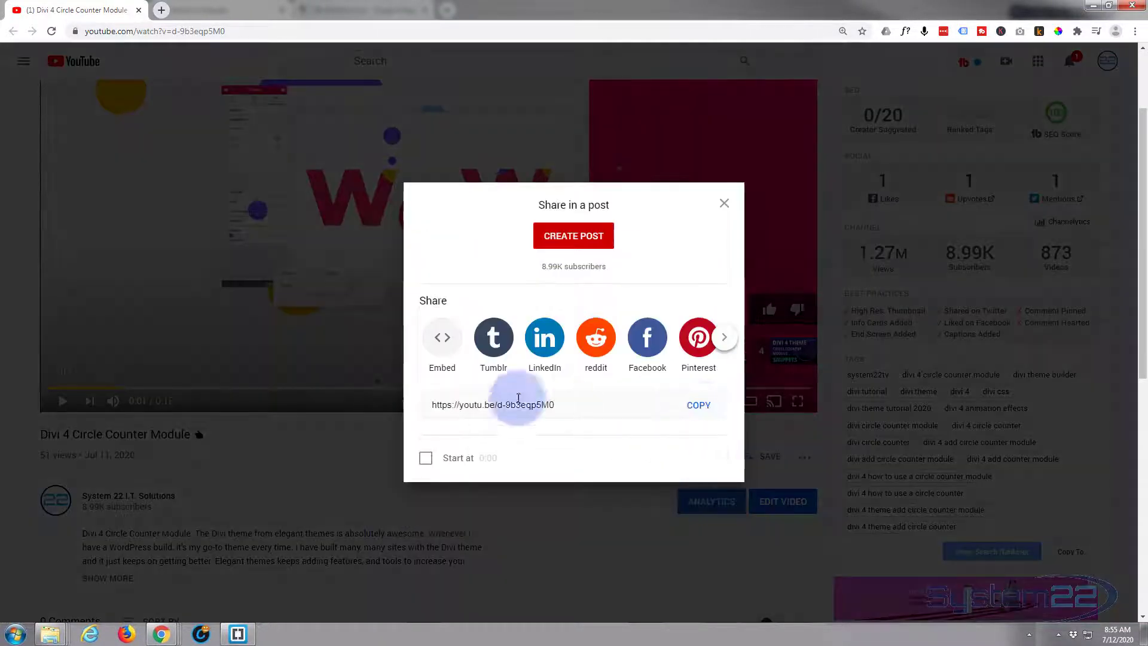
pyautogui.click(441, 372)
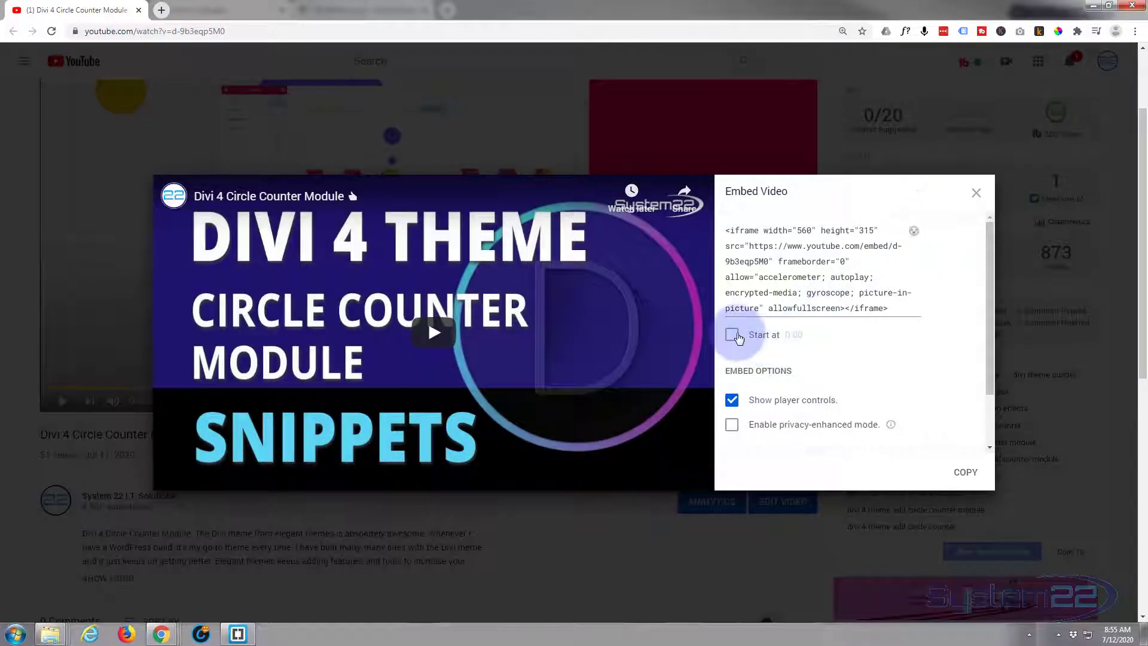
pyautogui.click(965, 474)
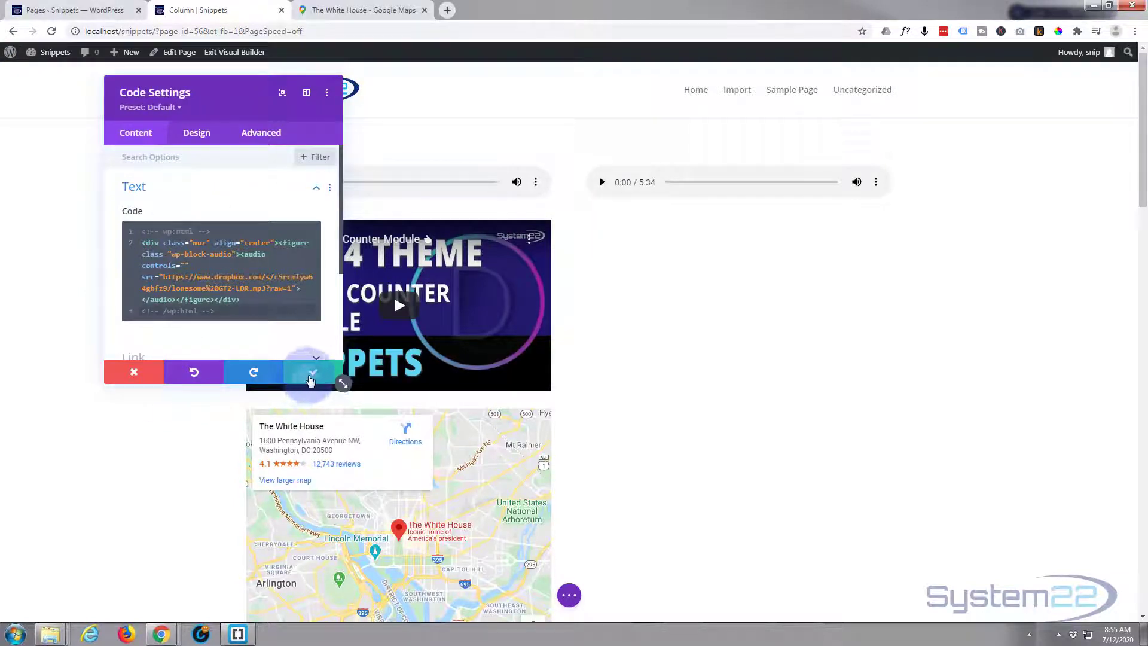
# - Save the audio module, then add a Code module below it holding the pasted YouTube iframe
pyautogui.click(312, 371)
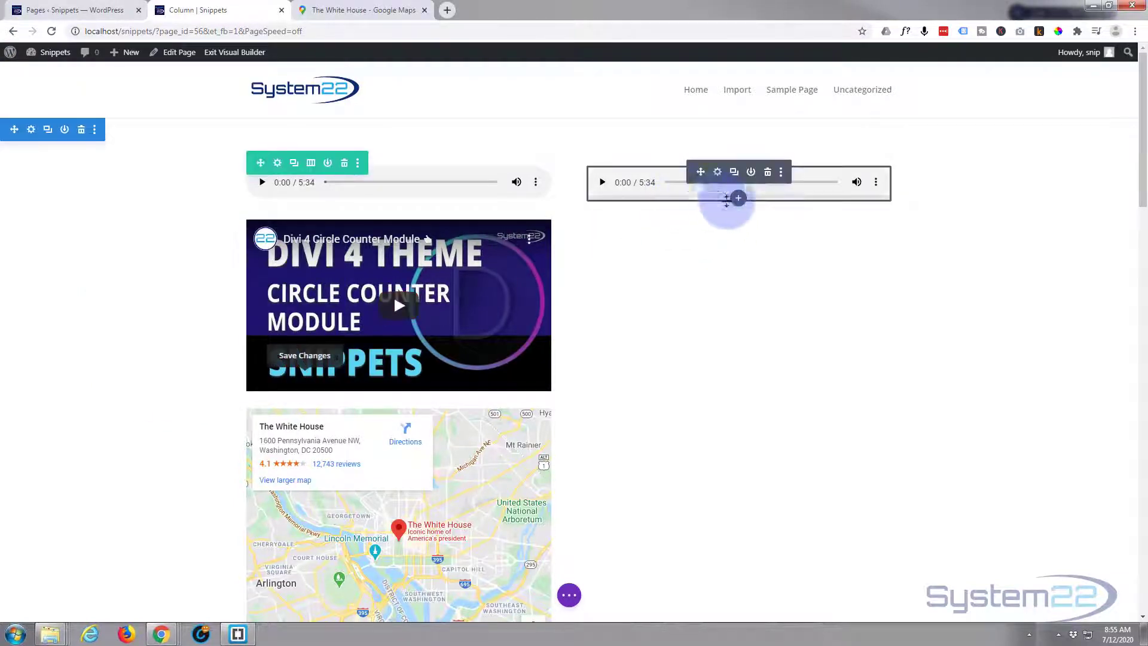
pyautogui.click(738, 199)
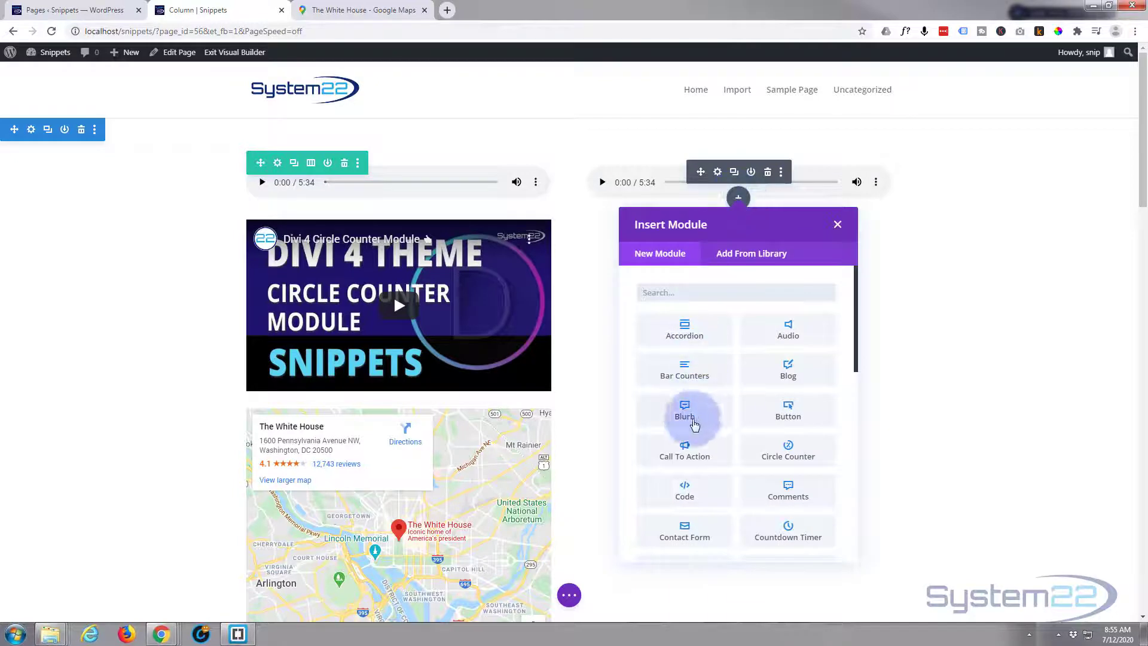
pyautogui.click(678, 466)
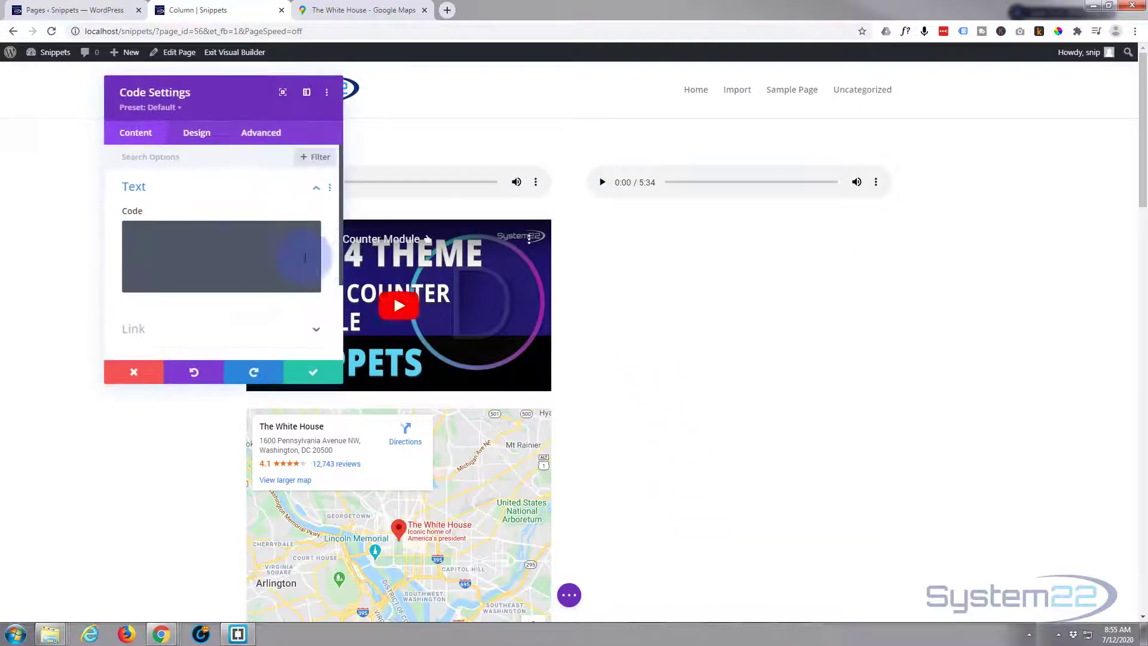
pyautogui.hotkey('ctrl', 'v')
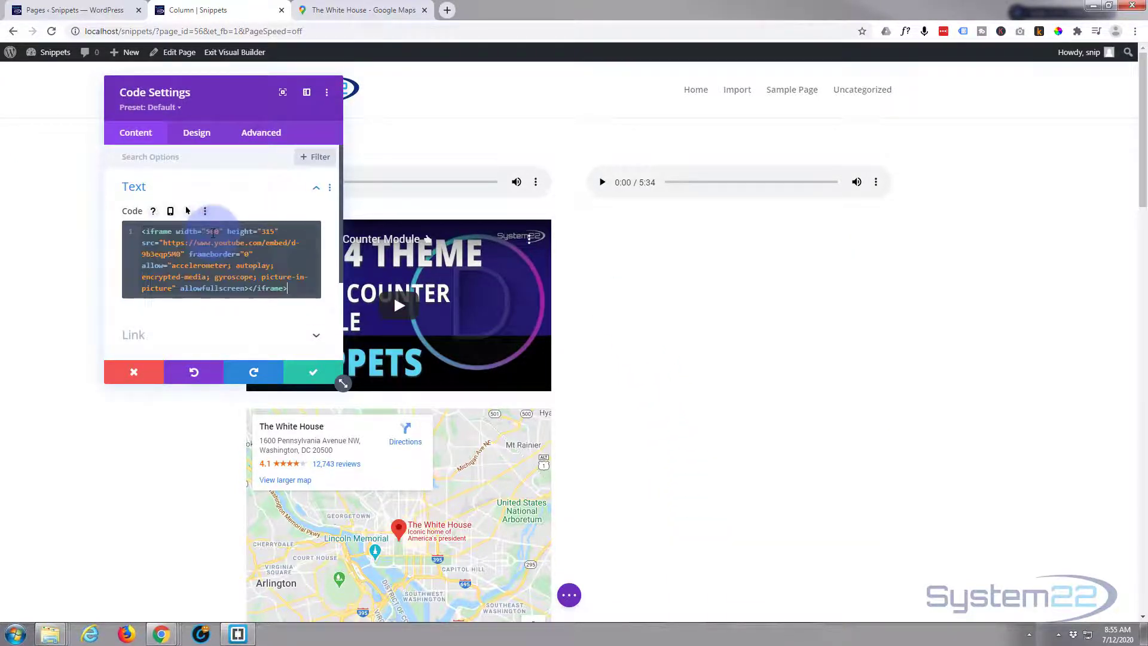
pyautogui.click(312, 375)
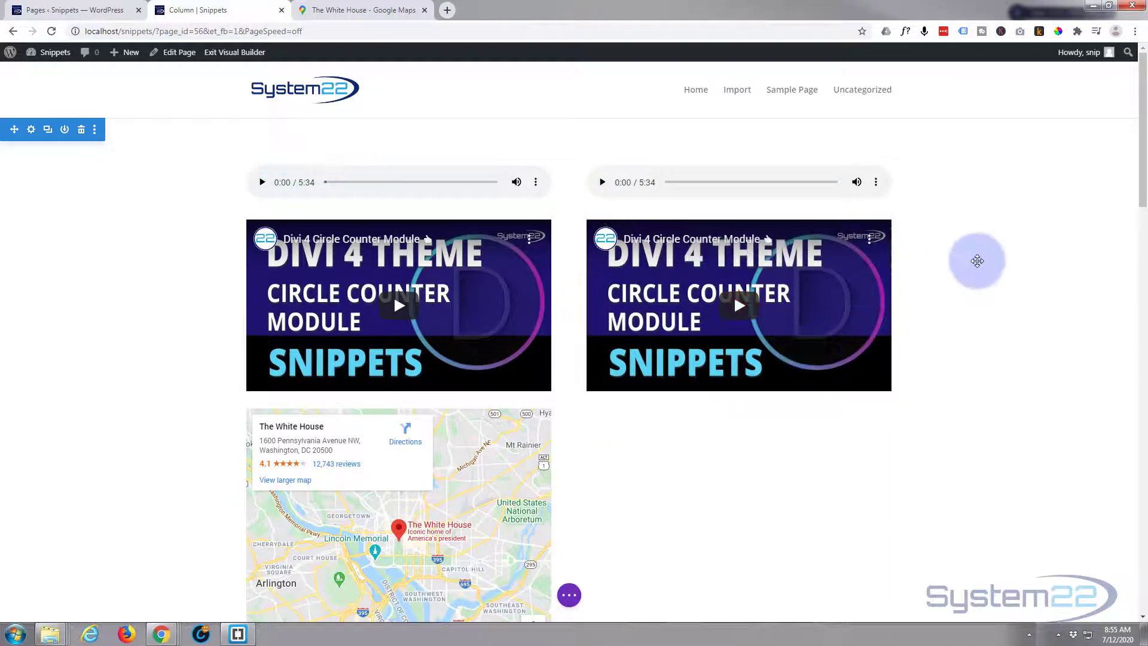
# - Insert a one-column row beneath the map row containing a new empty Code module
pyautogui.scroll(-2, 976, 259)
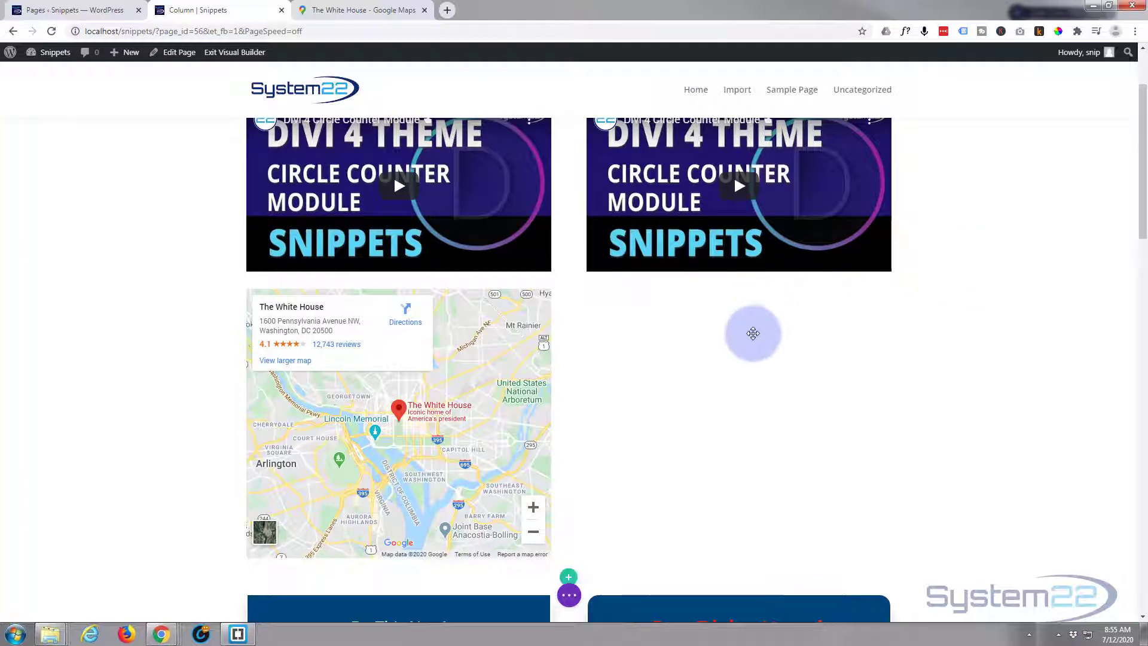
pyautogui.scroll(-2, 754, 332)
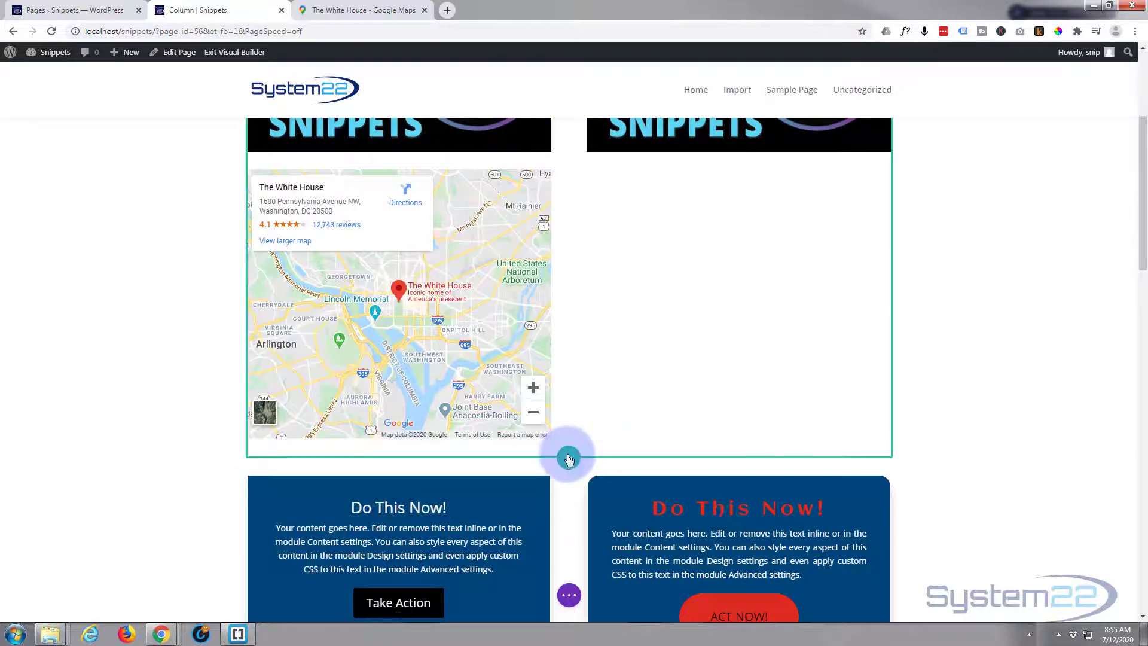
pyautogui.click(568, 459)
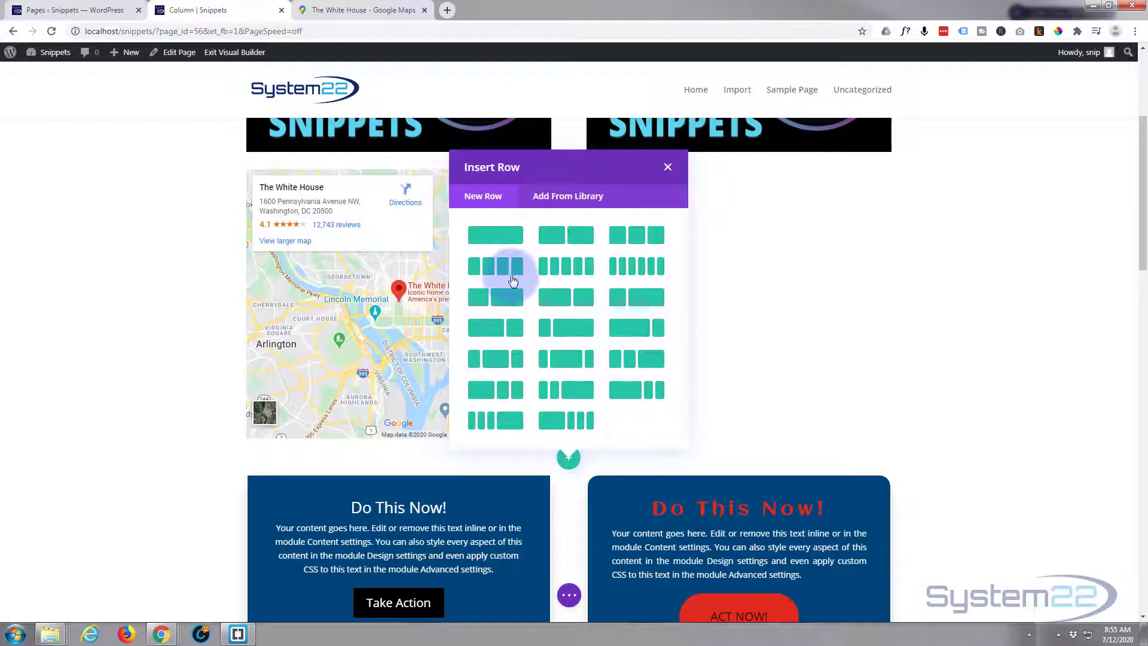
pyautogui.click(508, 241)
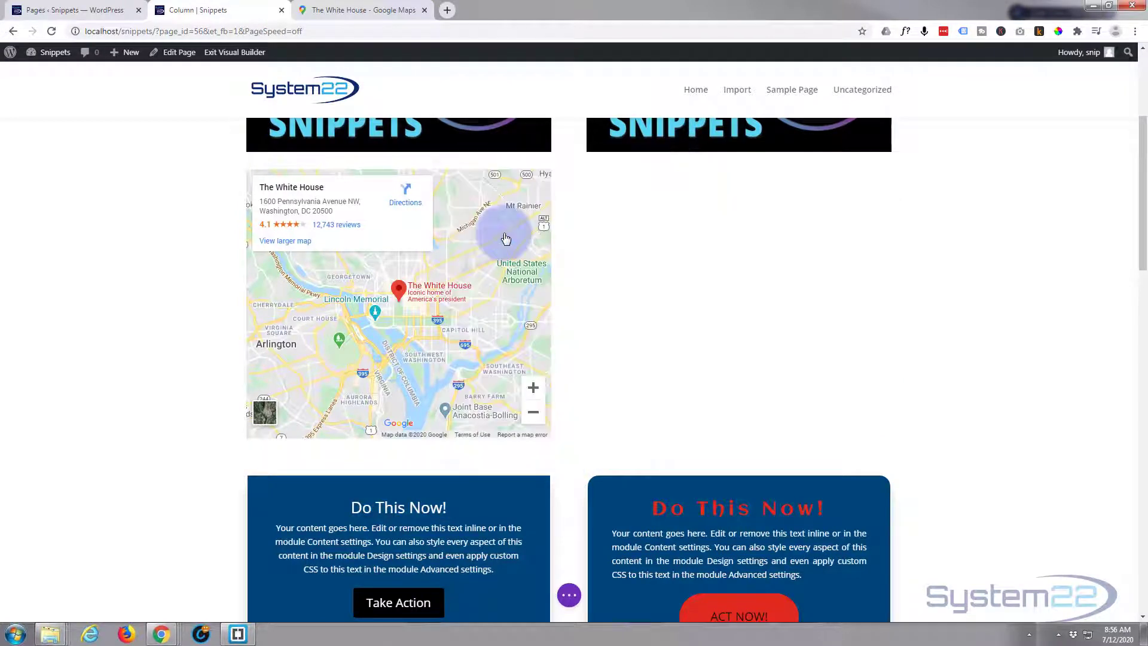
pyautogui.click(519, 374)
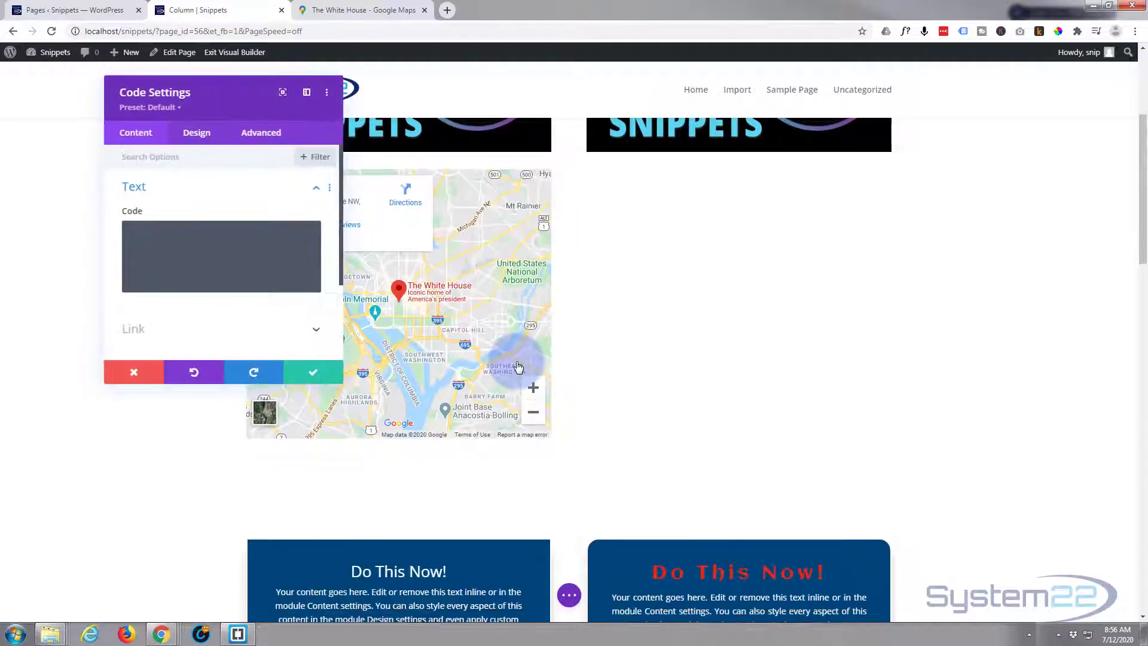
pyautogui.click(350, 11)
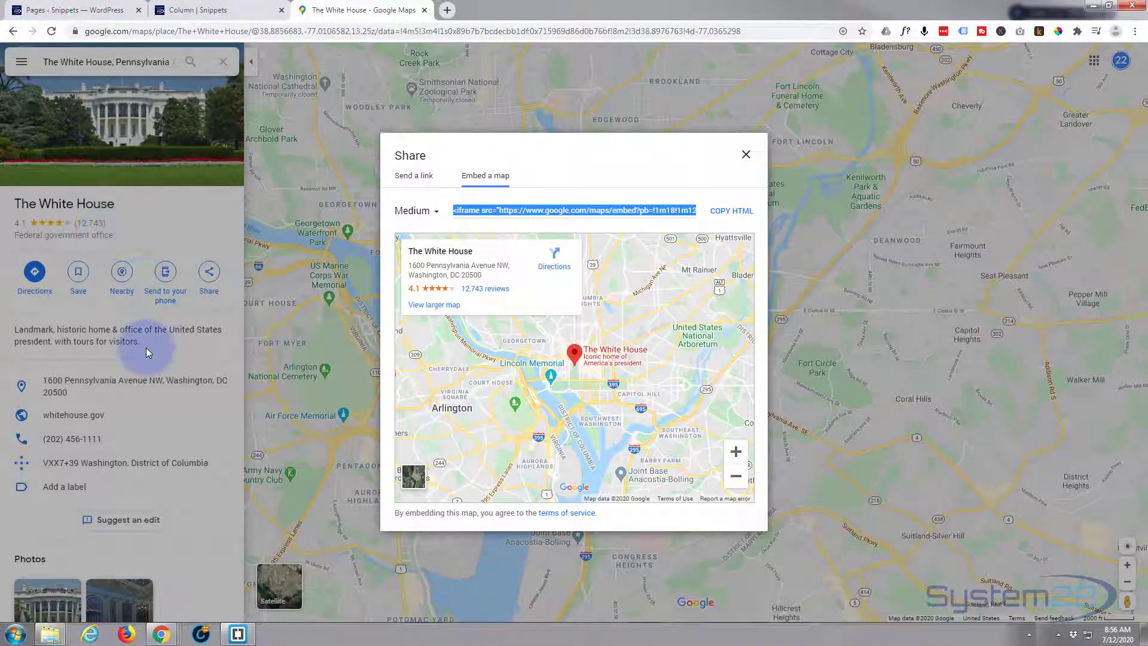
# - Close the share dialog and recentre the Google Map around the White House
pyautogui.click(205, 224)
pyautogui.scroll(-5, 641, 241)
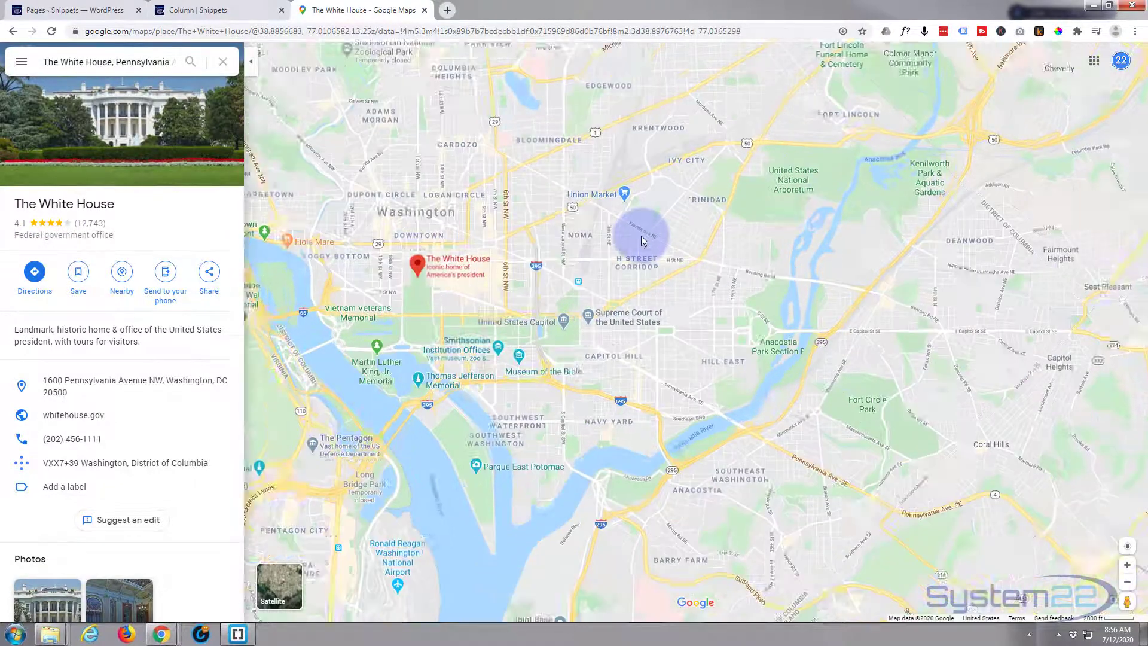
pyautogui.scroll(-3, 642, 237)
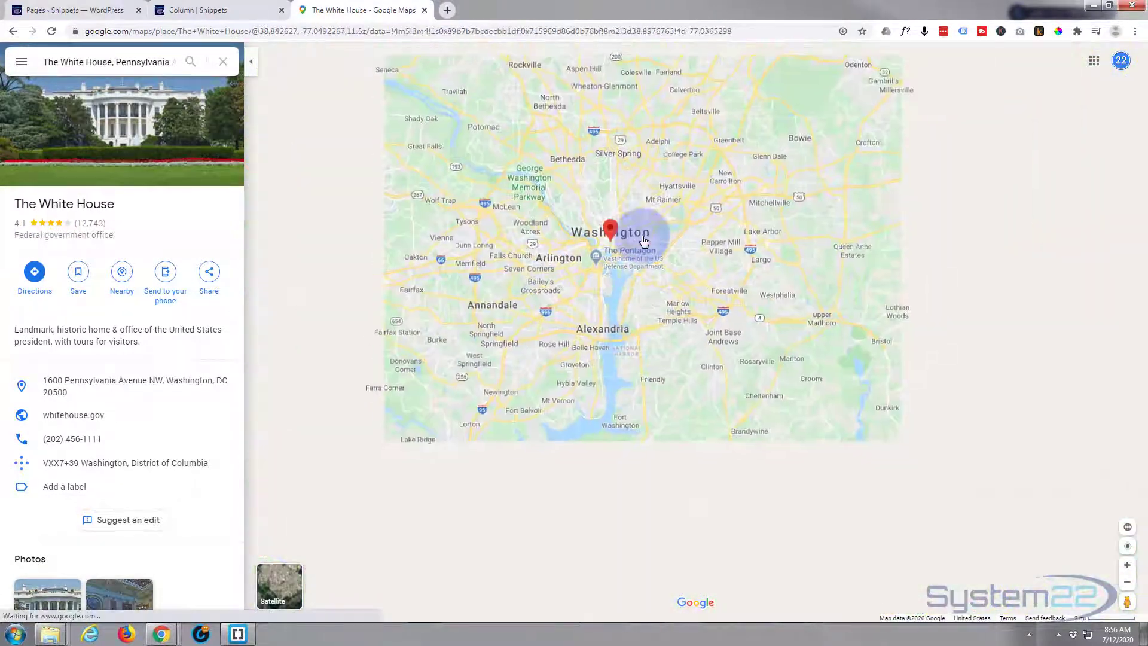
pyautogui.scroll(2, 643, 241)
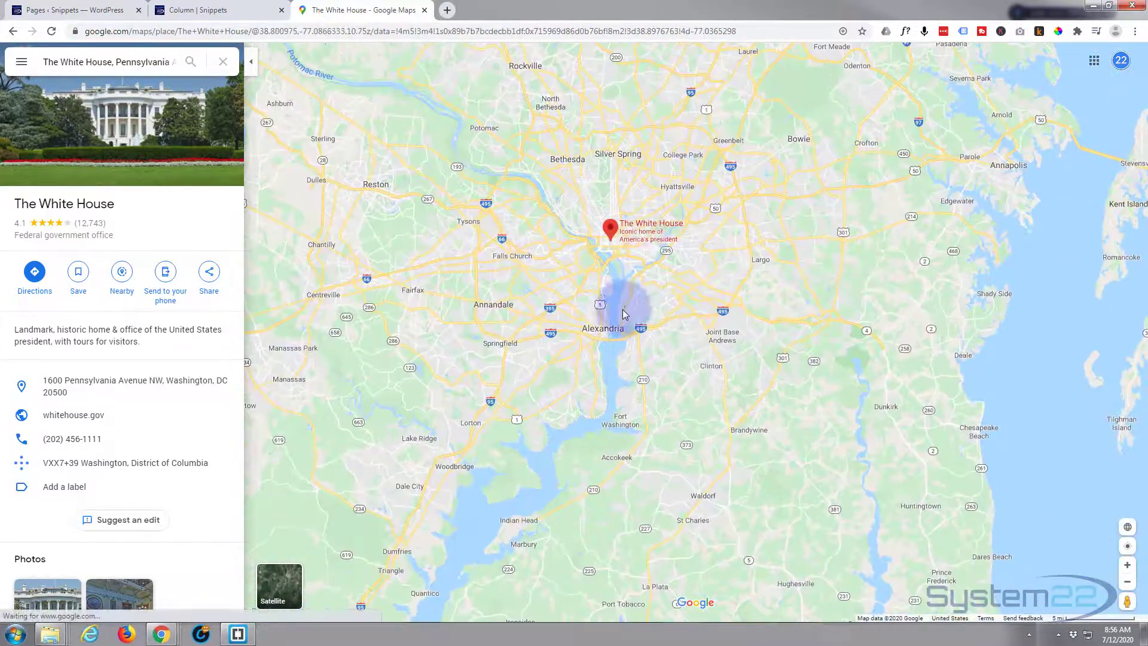
pyautogui.moveTo(623, 309); pyautogui.dragTo(638, 436)
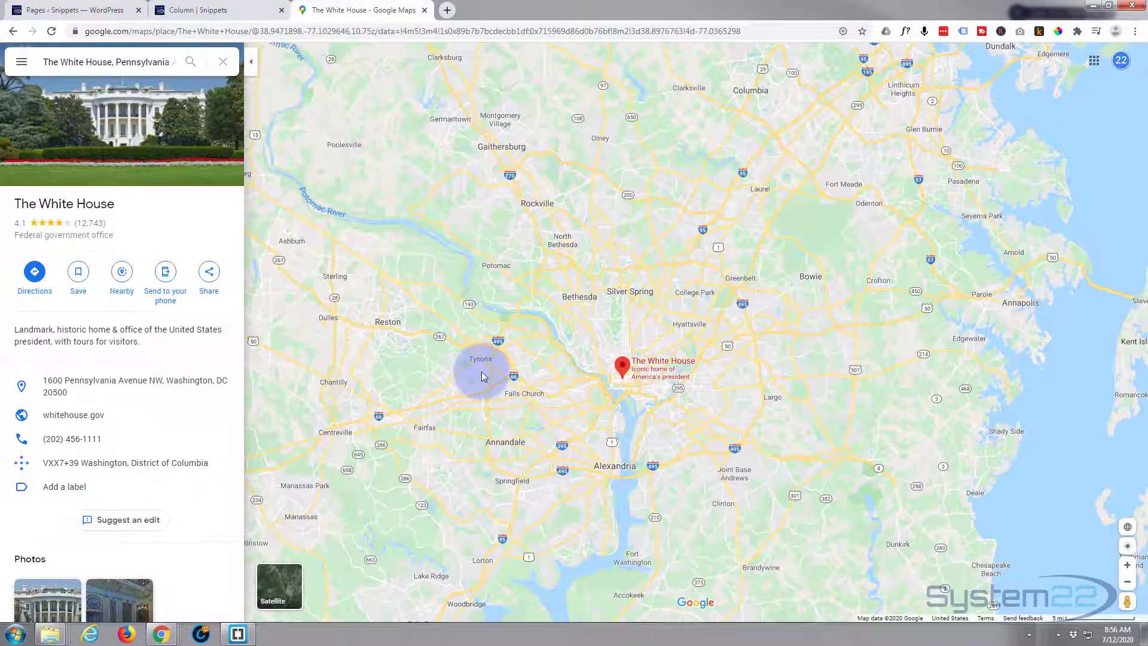
# - Copy the White House map's embed HTML and return to the Divi page
pyautogui.click(211, 274)
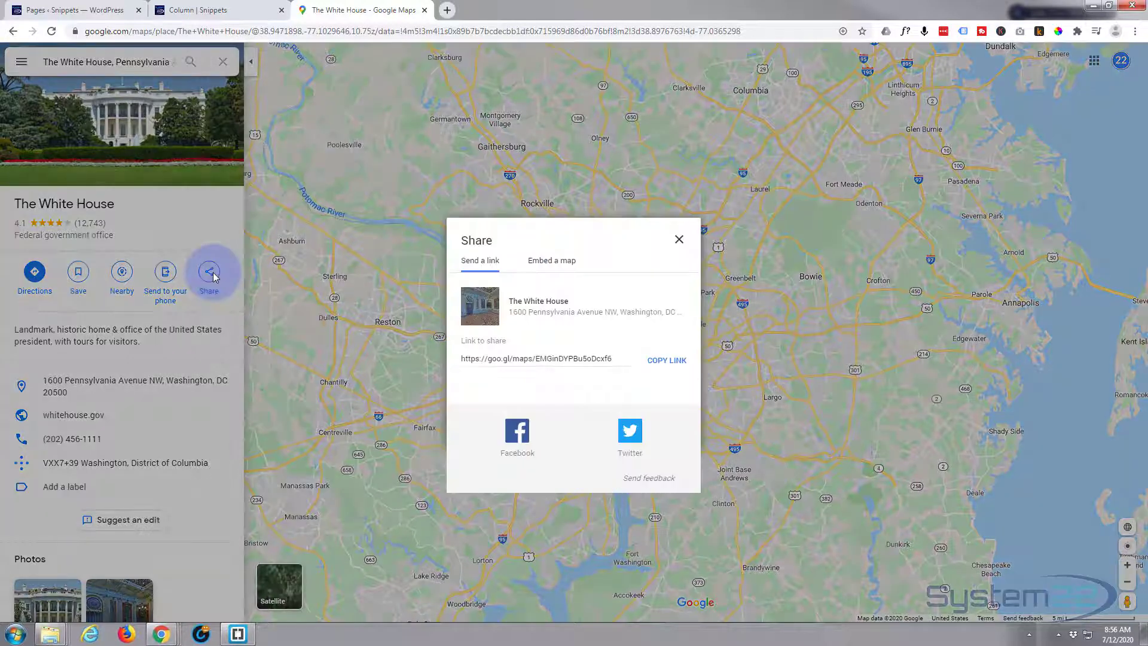
pyautogui.click(556, 269)
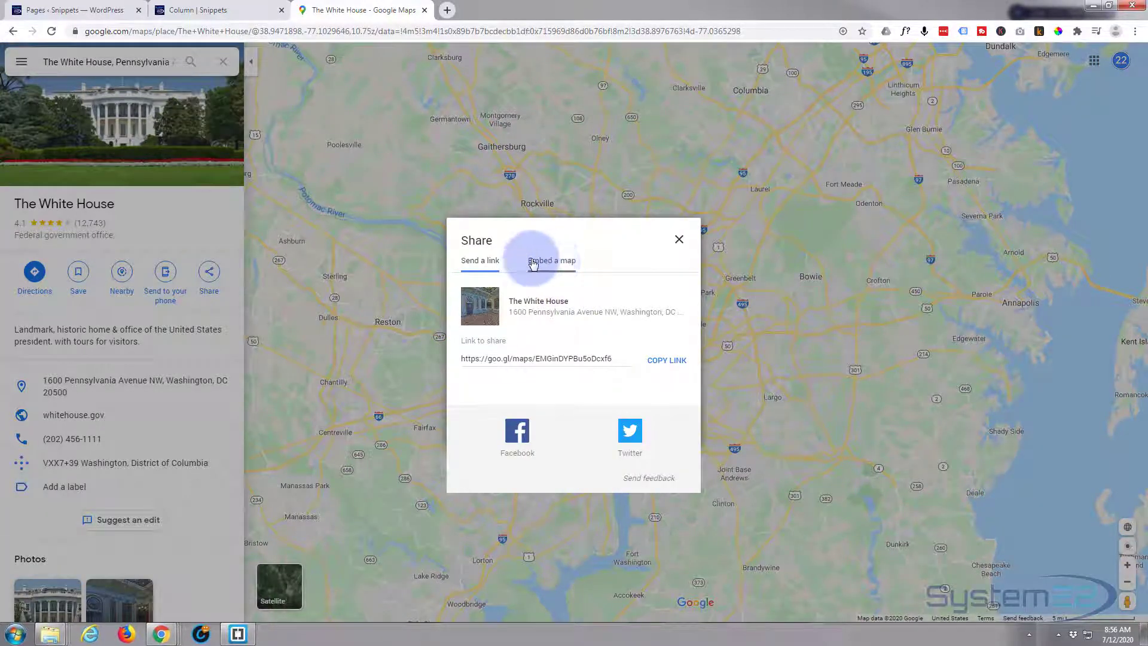
pyautogui.click(562, 263)
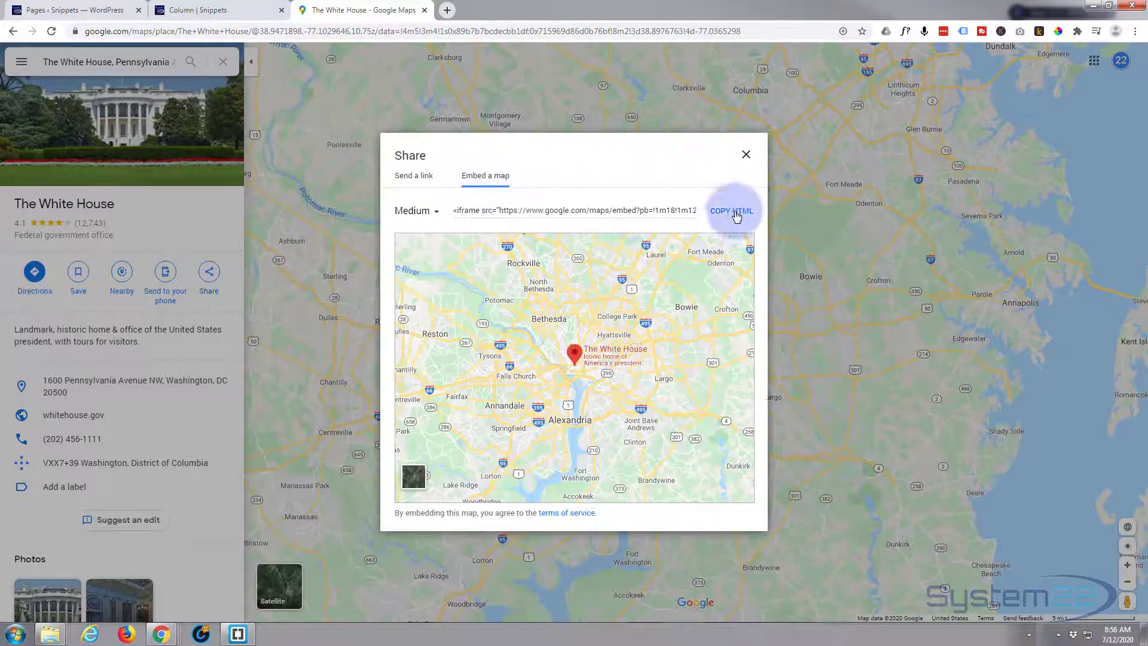
pyautogui.click(732, 212)
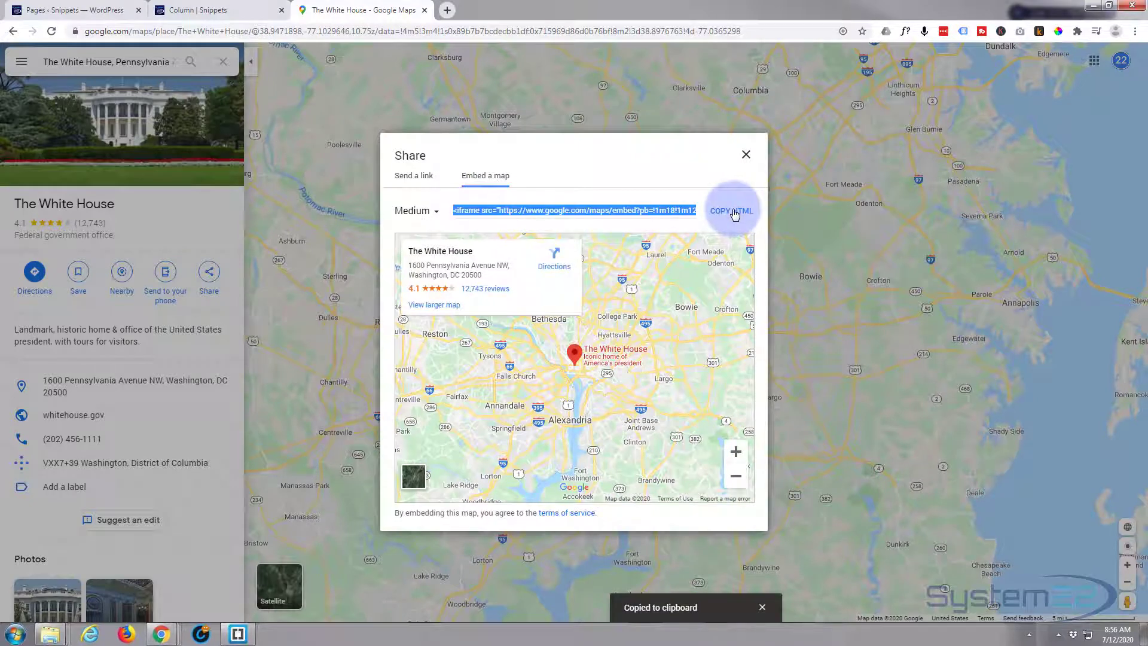
pyautogui.click(216, 11)
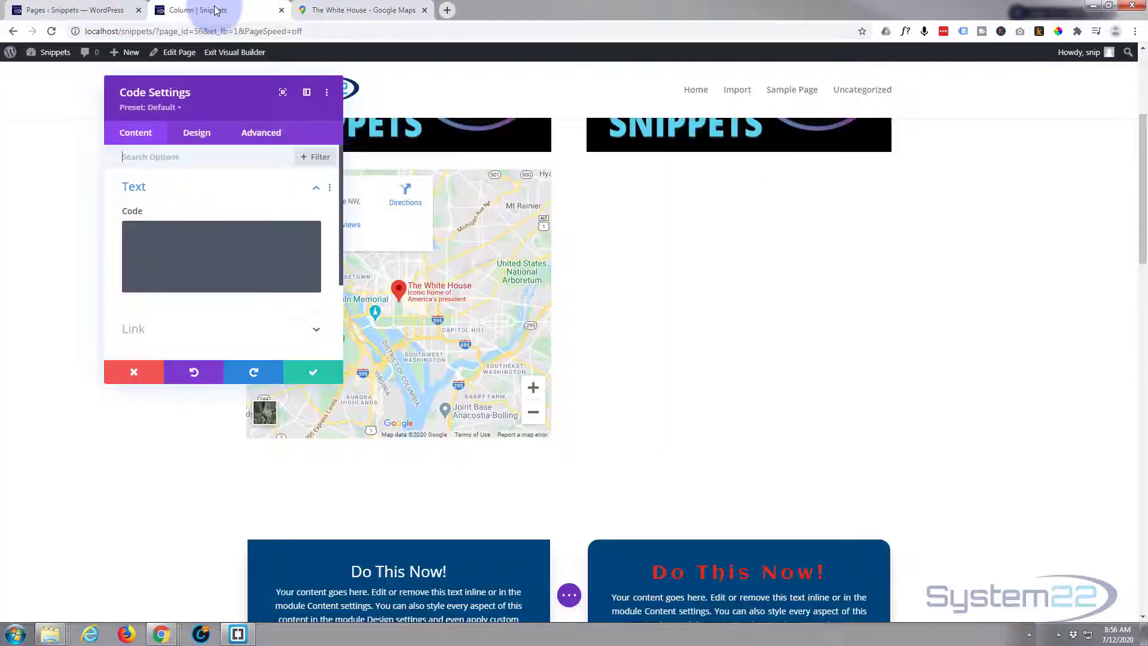
# - Paste the White House map iframe into the empty Code module and save it
pyautogui.click(156, 241)
pyautogui.hotkey('ctrl', 'v')
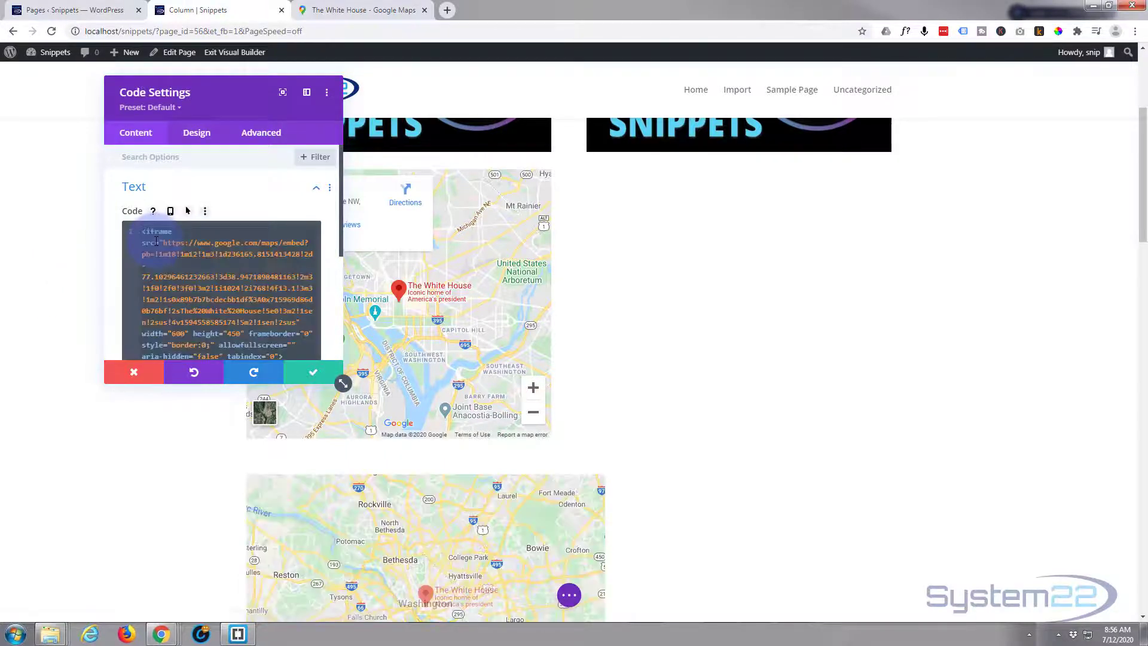
pyautogui.scroll(-3, 726, 359)
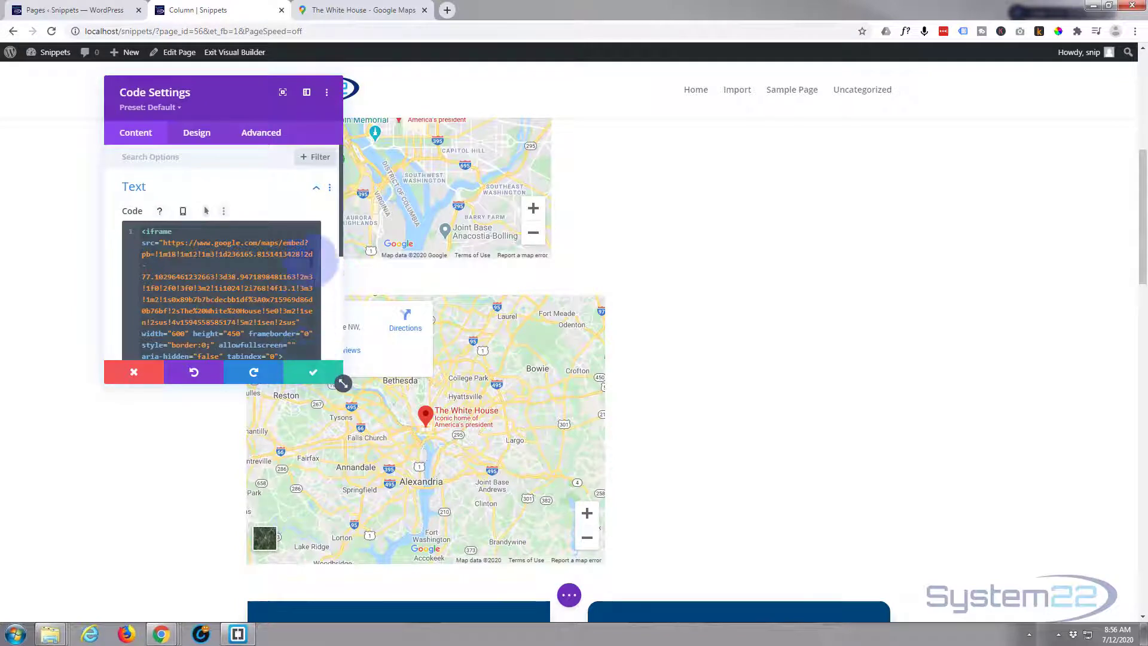
pyautogui.moveTo(245, 82); pyautogui.dragTo(1096, 225)
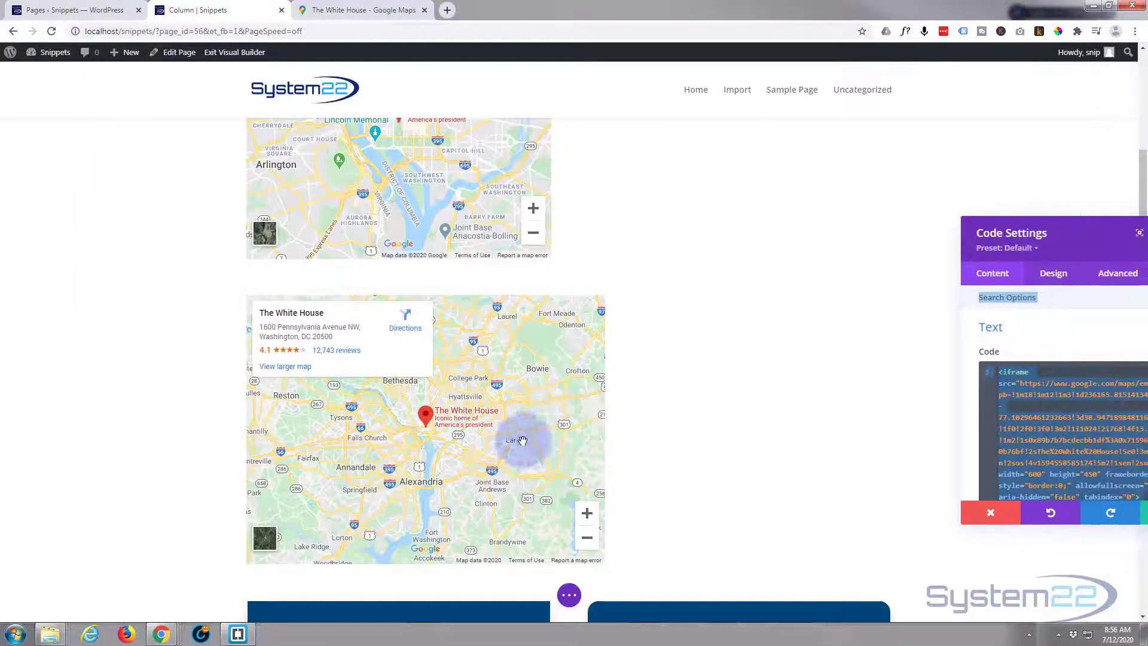
pyautogui.moveTo(514, 442)
pyautogui.mouseDown()
pyautogui.moveTo(520, 364)
pyautogui.moveTo(346, 469)
pyautogui.moveTo(566, 466)
pyautogui.moveTo(451, 418)
pyautogui.moveTo(472, 464)
pyautogui.moveTo(494, 452)
pyautogui.mouseUp()
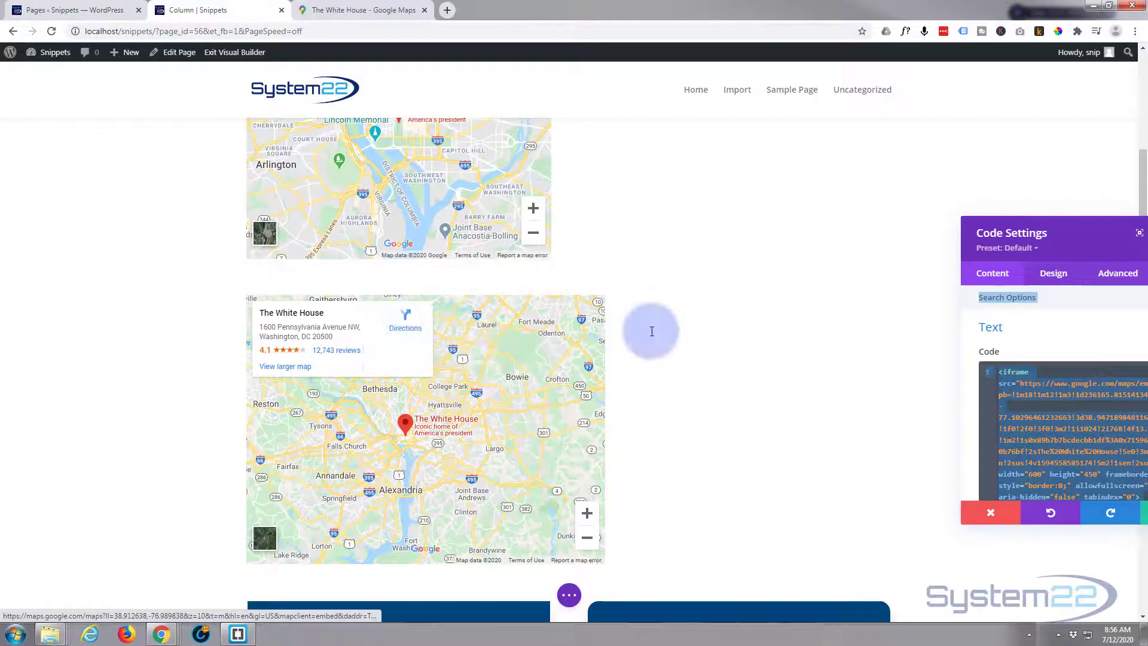
pyautogui.moveTo(1065, 228); pyautogui.dragTo(820, 151)
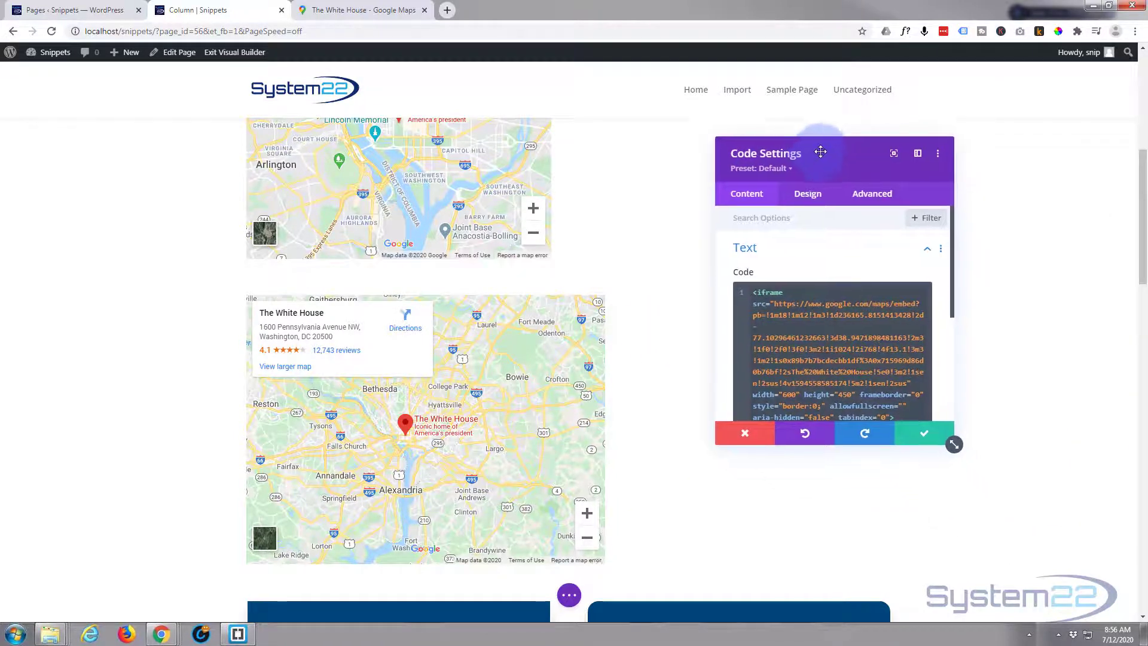
pyautogui.click(923, 433)
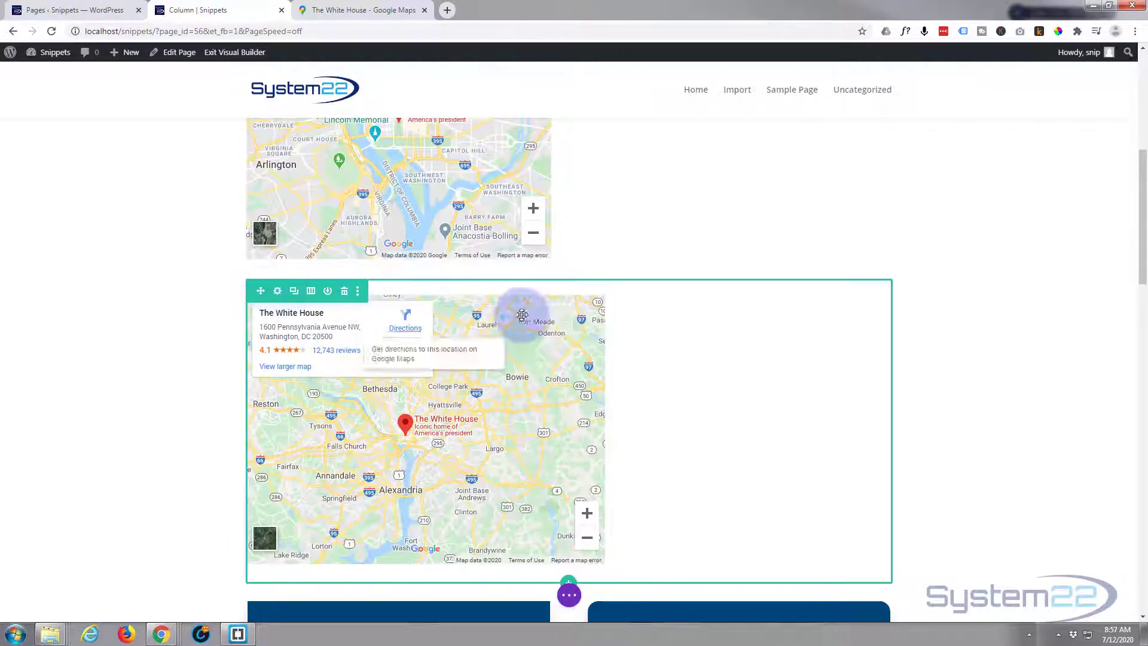
pyautogui.moveTo(603, 320)
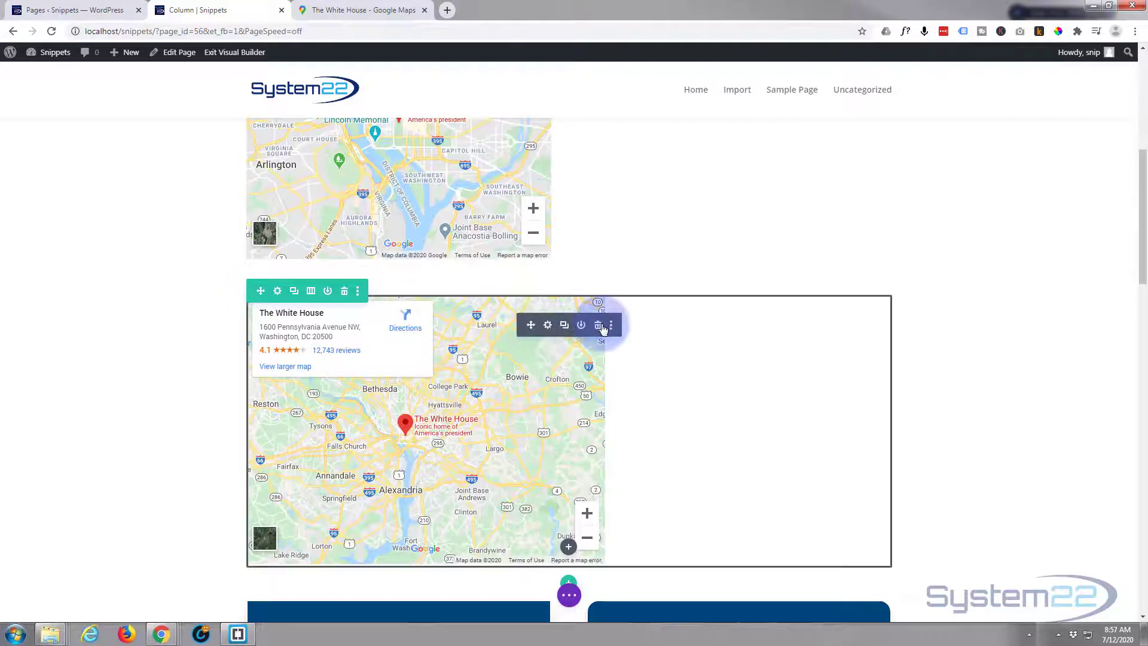
# - Change the map iframe's width from 600 to 100% and save the module
pyautogui.click(548, 326)
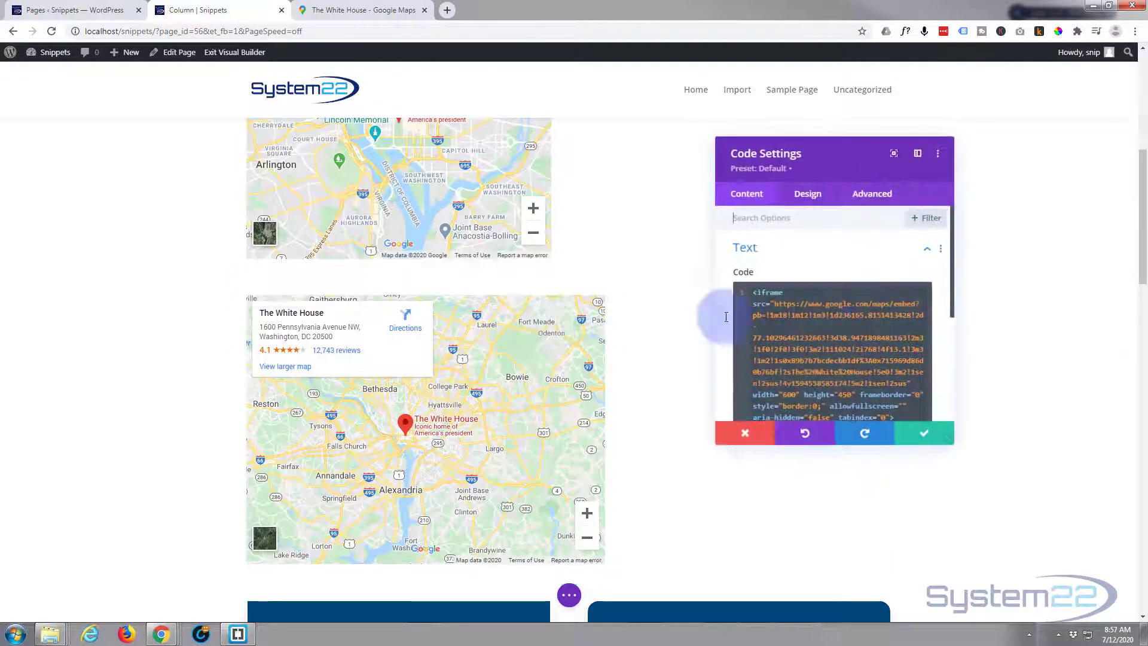
pyautogui.scroll(-2, 837, 317)
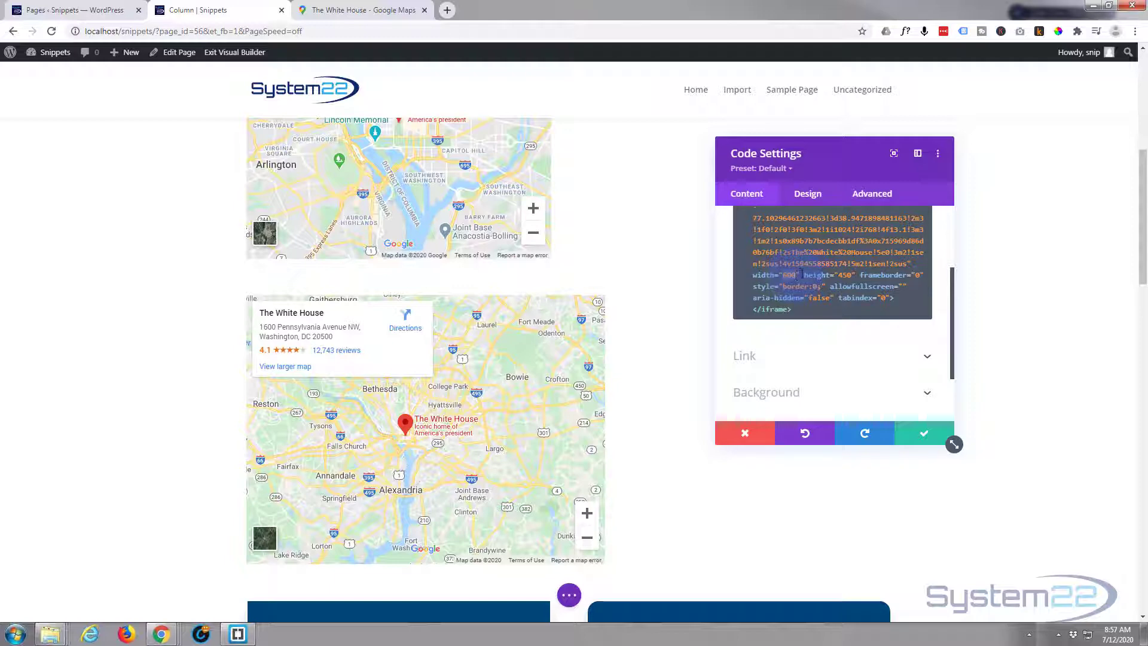
pyautogui.press('BackSpace')
pyautogui.press('BackSpace')
pyautogui.press('BackSpace')
pyautogui.write('100%')
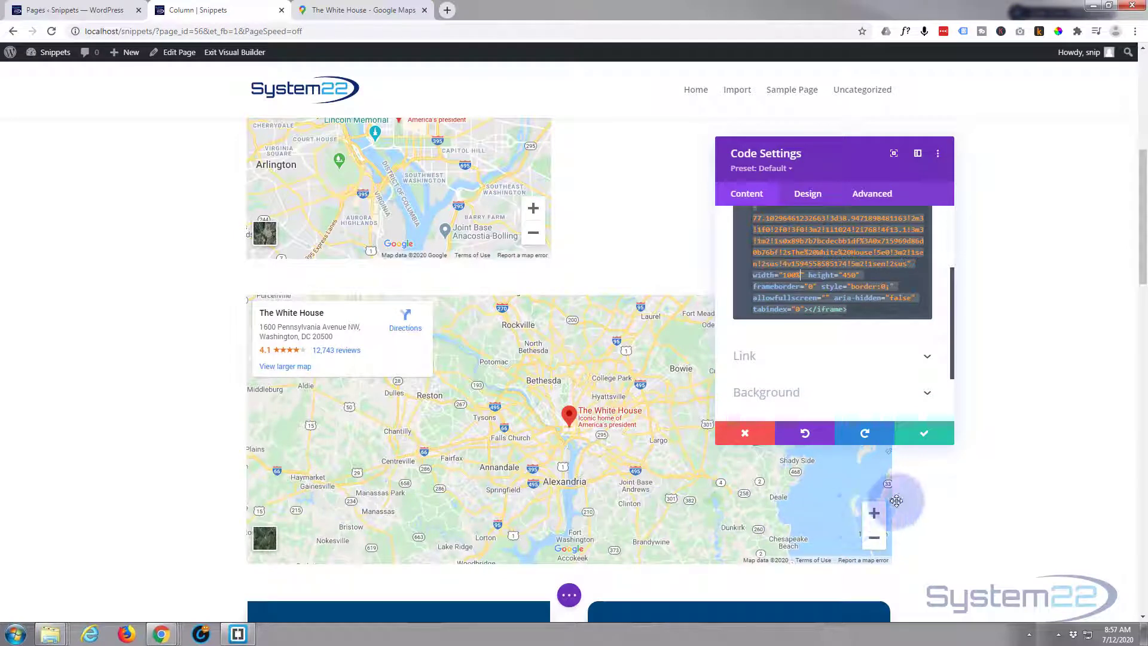
pyautogui.click(925, 435)
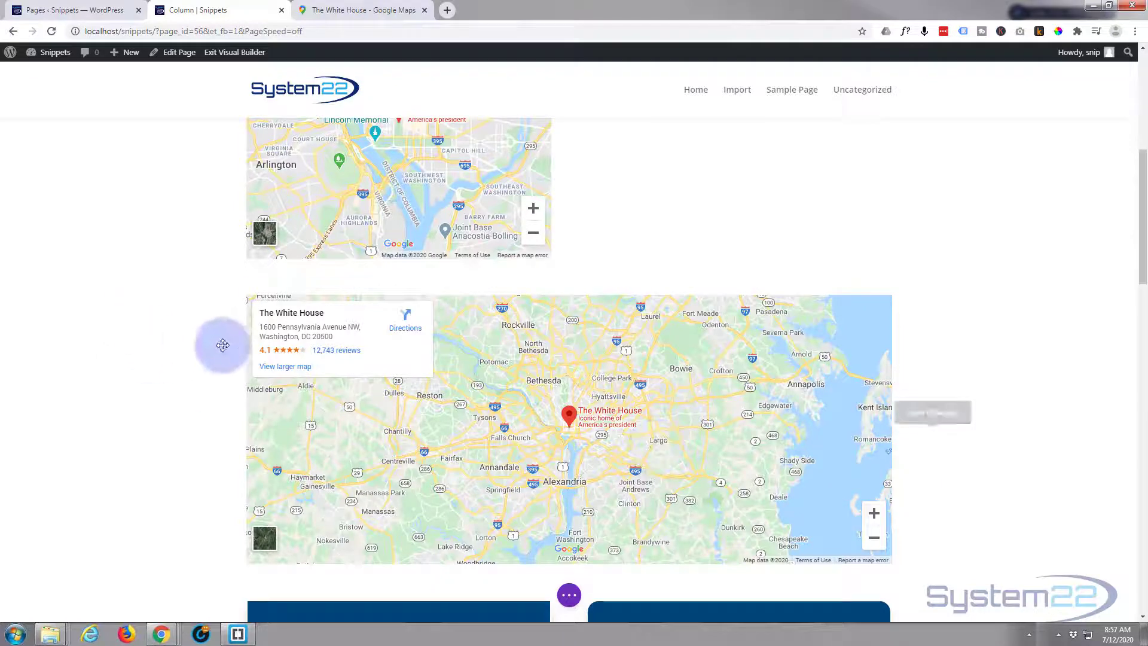
pyautogui.click(277, 291)
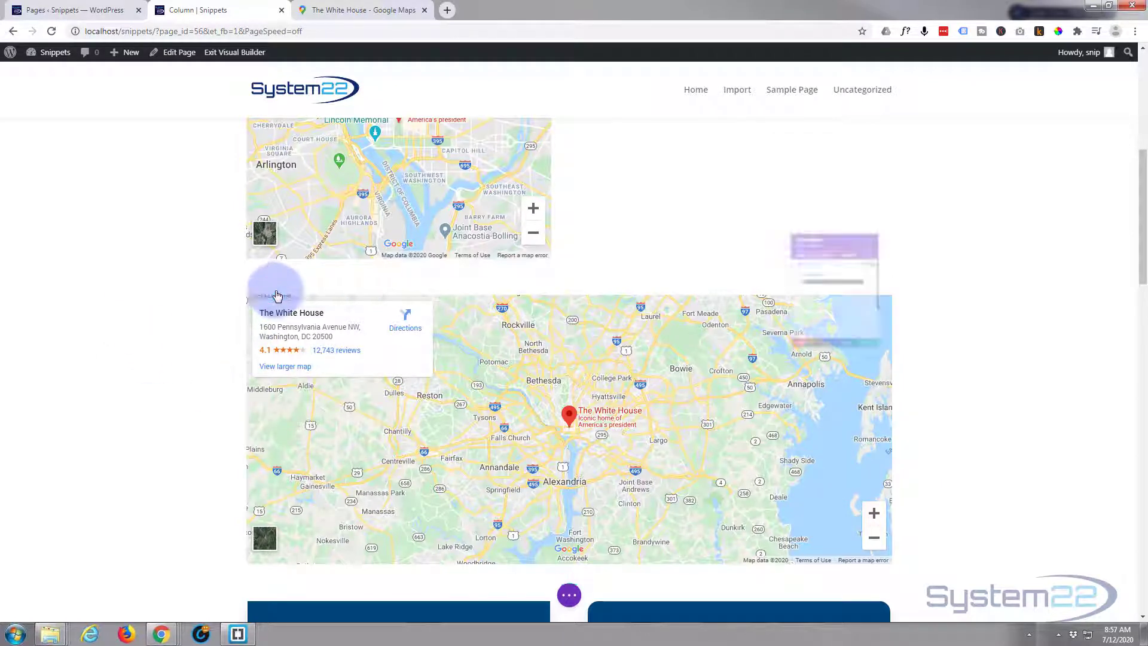
# - Set the row's Width and Max Width to 100% under Design > Sizing and save
pyautogui.click(810, 194)
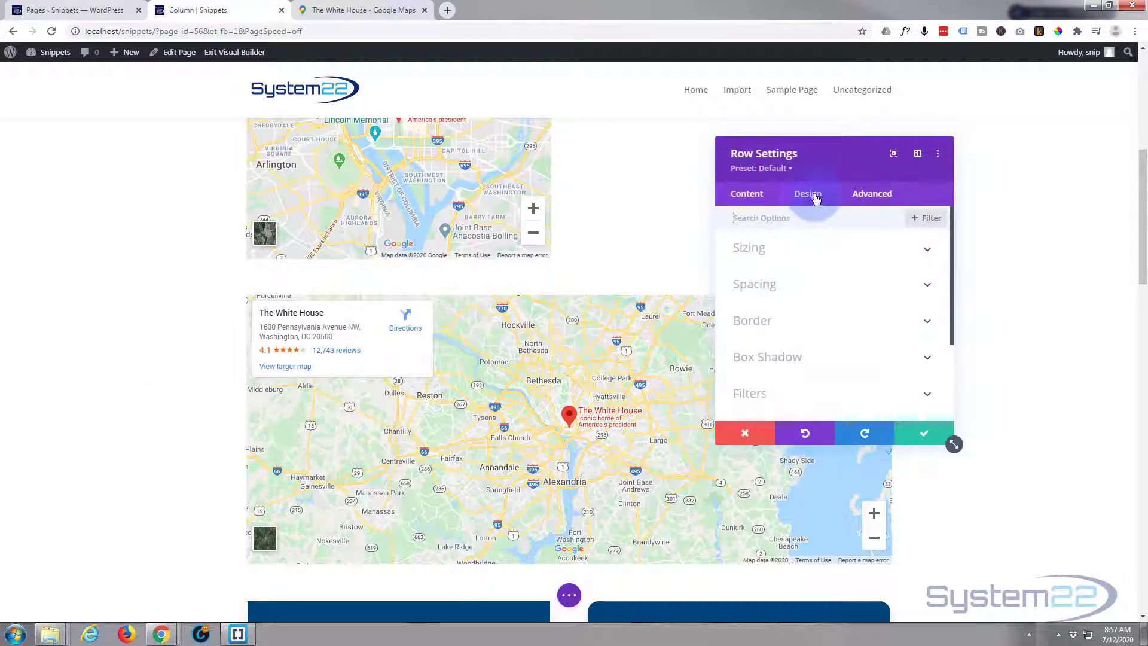
pyautogui.click(817, 254)
pyautogui.scroll(-1, 819, 269)
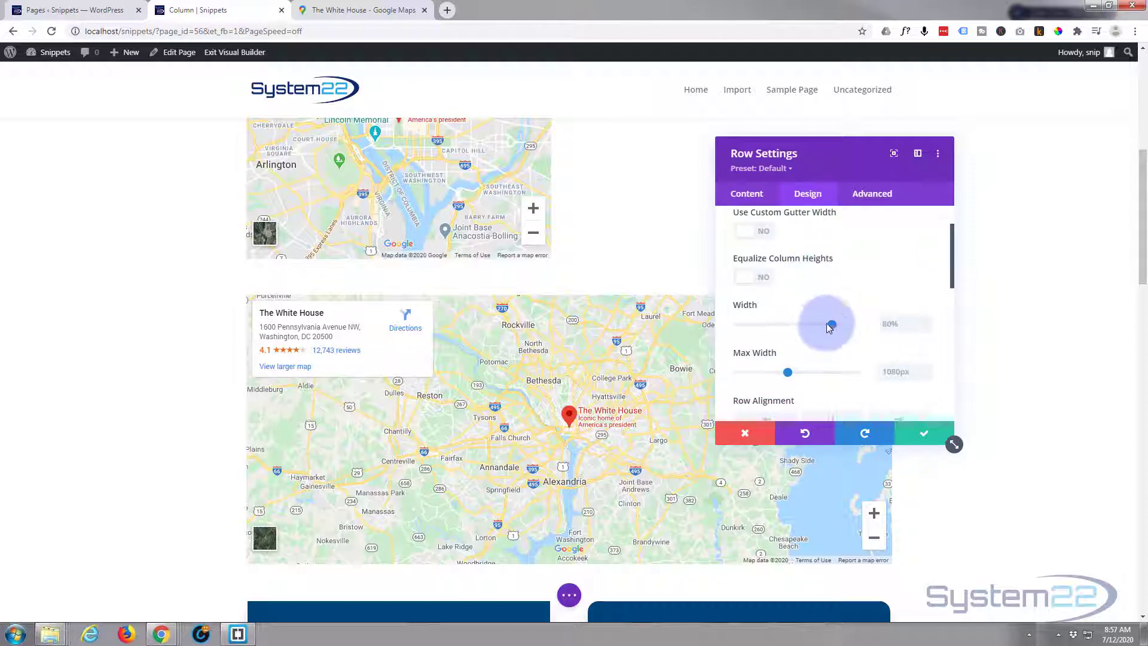
pyautogui.moveTo(910, 319); pyautogui.dragTo(849, 326)
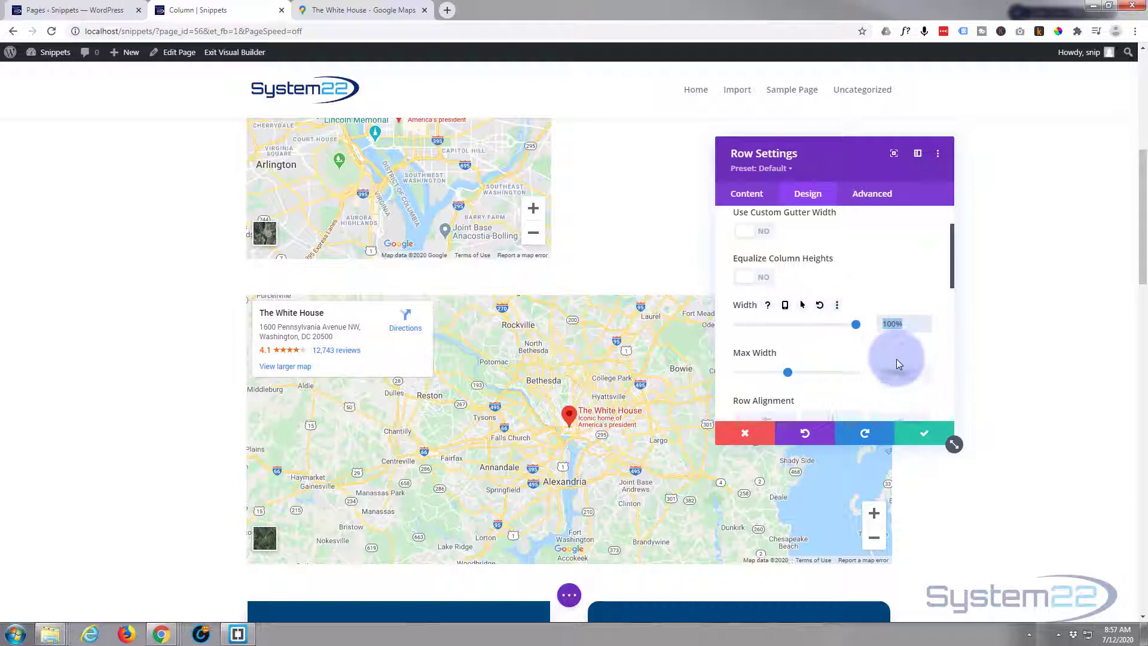
pyautogui.click(884, 372)
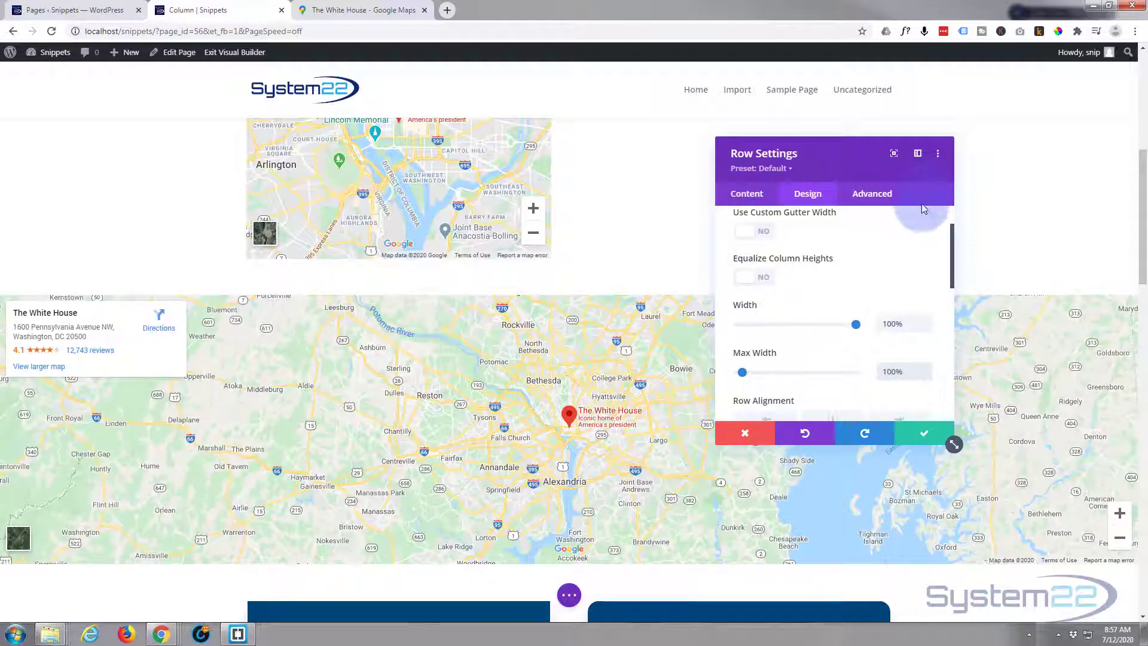
pyautogui.click(923, 433)
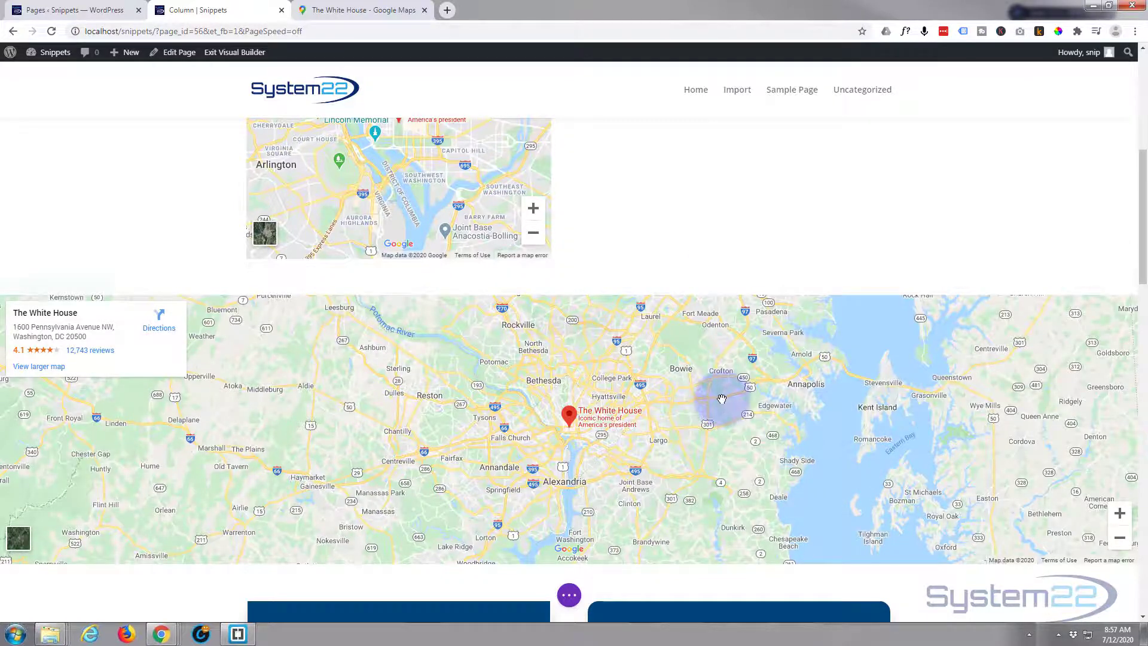
pyautogui.scroll(-3, 723, 398)
pyautogui.scroll(2, 718, 401)
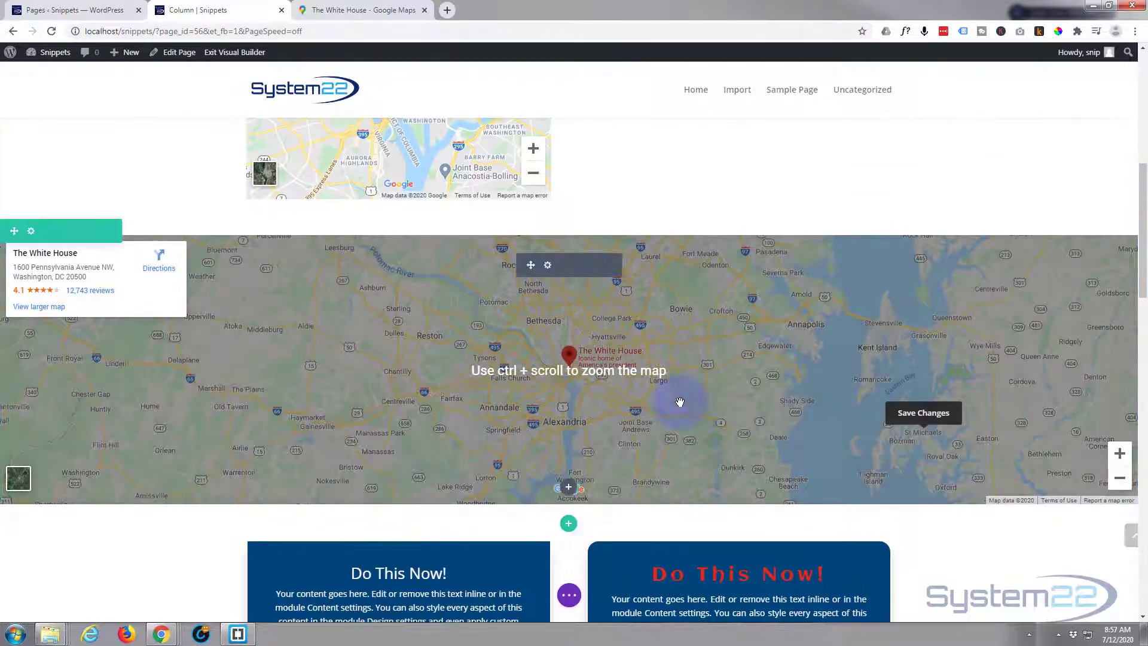
pyautogui.scroll(-2, 685, 400)
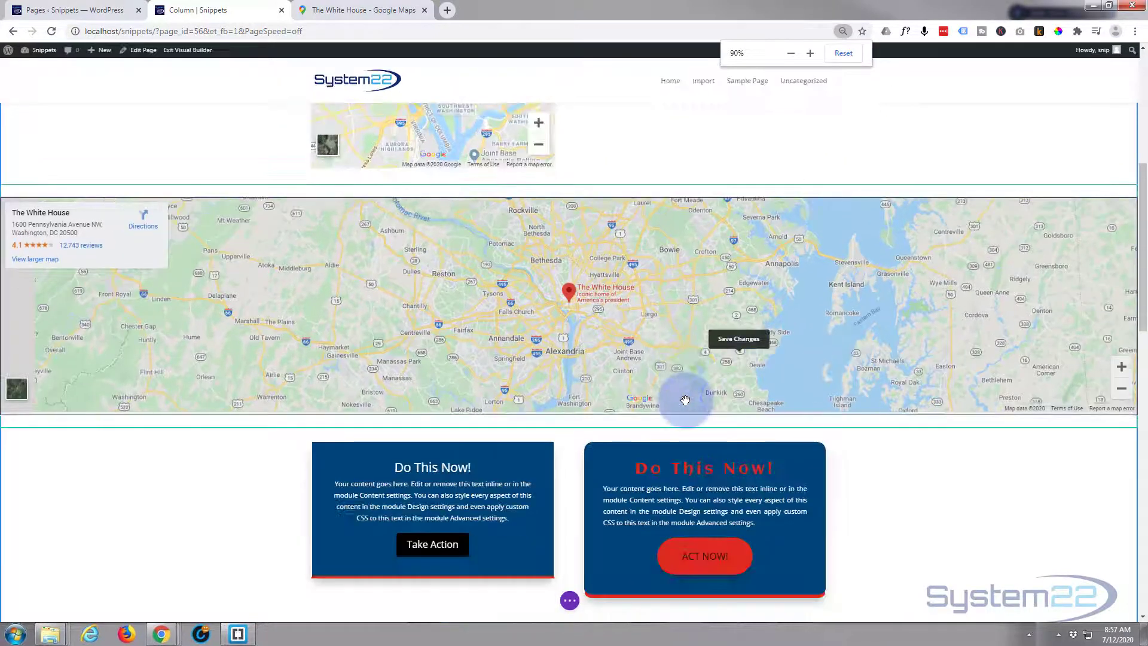
pyautogui.scroll(2, 686, 402)
pyautogui.scroll(-2, 687, 406)
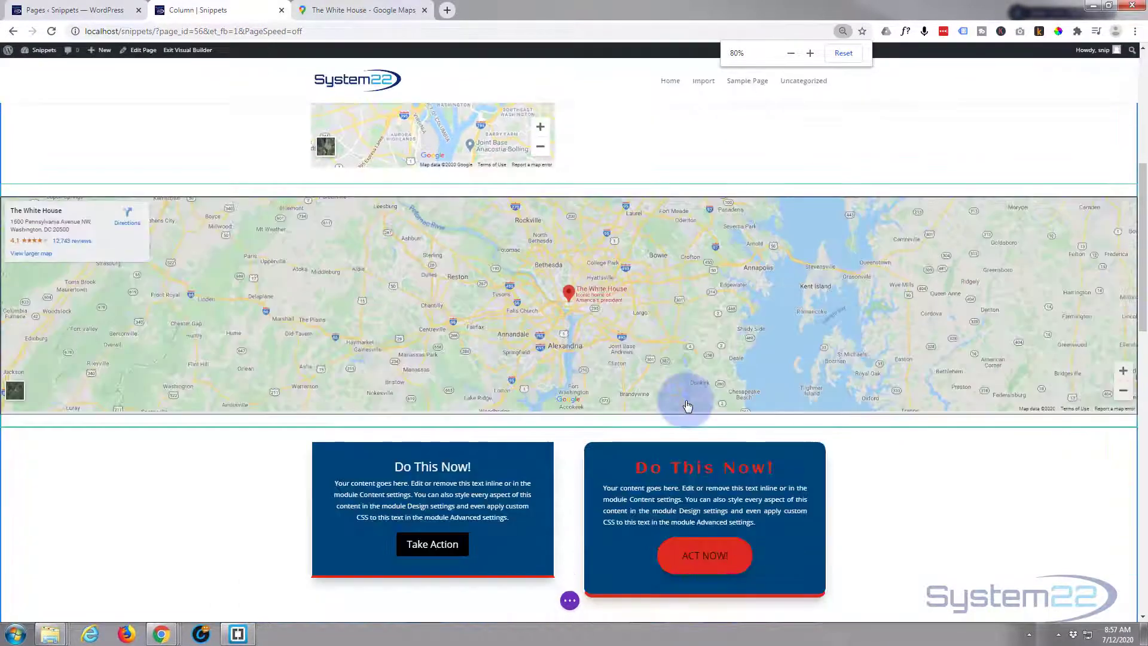
pyautogui.scroll(5, 687, 406)
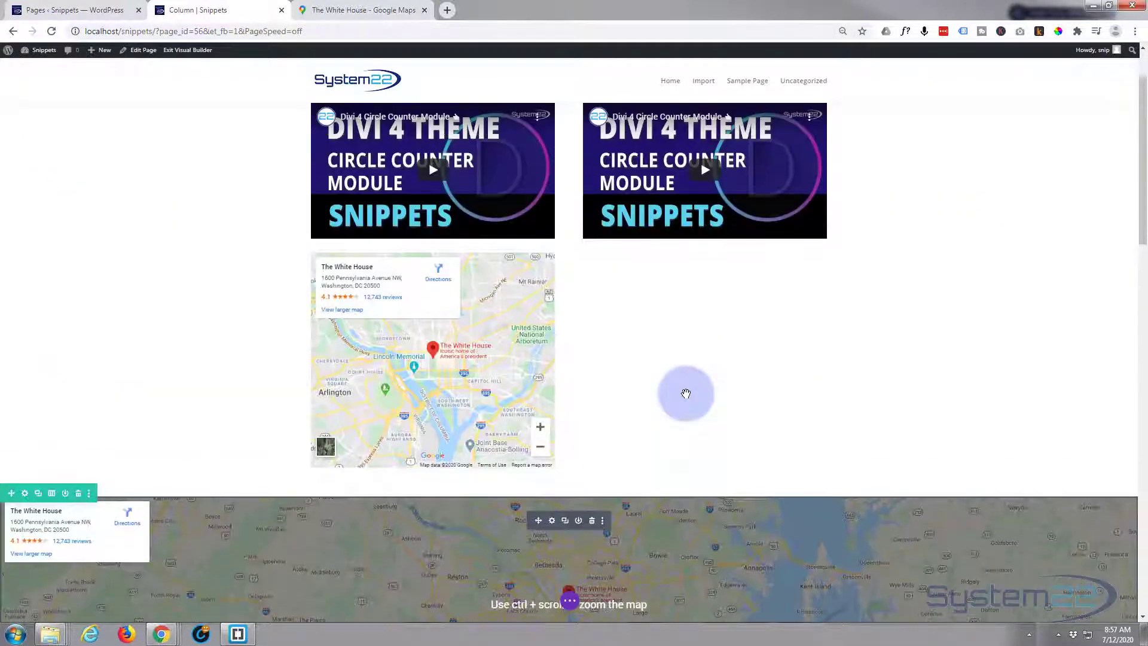
pyautogui.scroll(1, 686, 393)
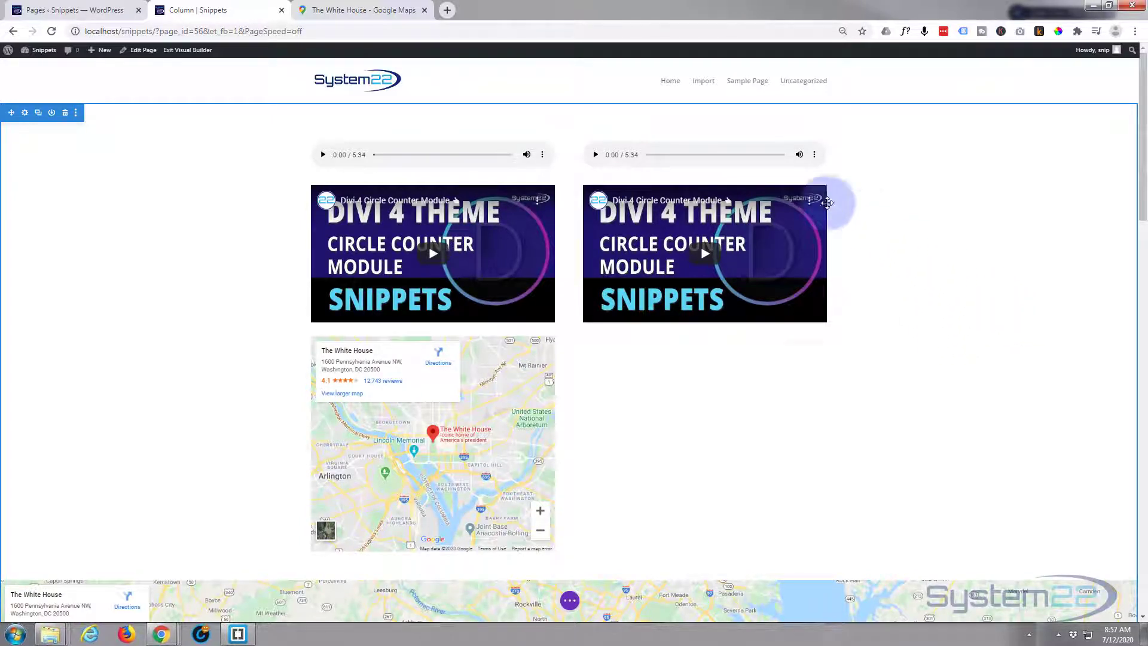
pyautogui.scroll(-2, 853, 357)
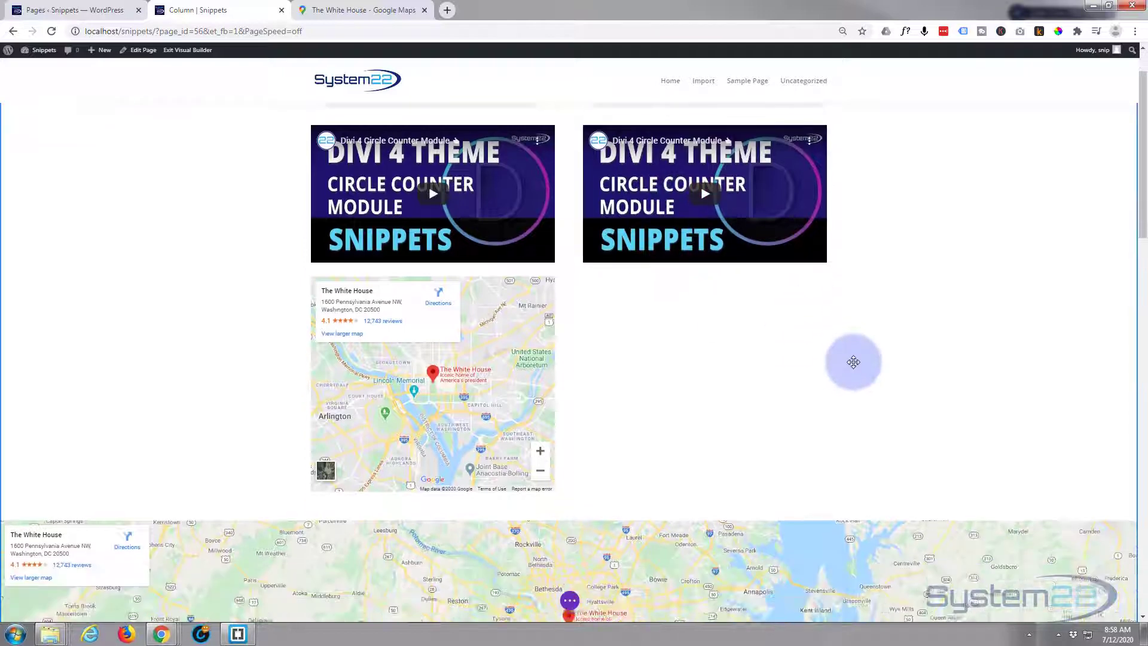
pyautogui.scroll(-1, 853, 357)
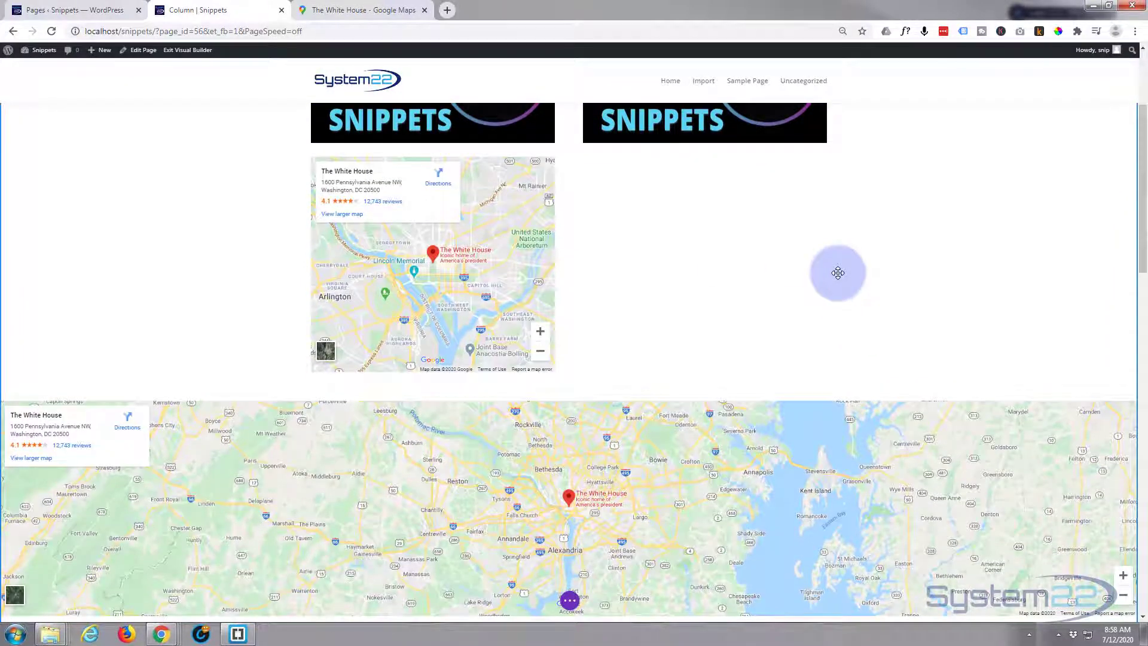